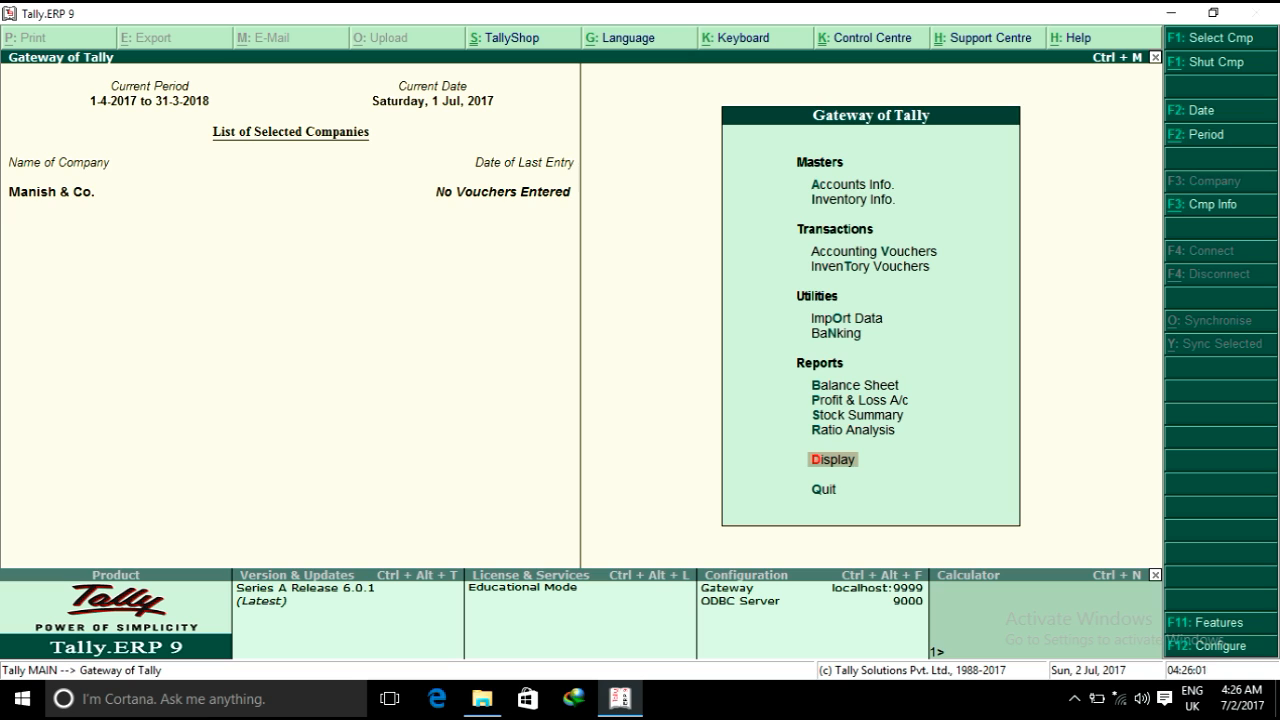
Step: Start a sales voucher with reference number 1000 and party Deena Traders, accepting the default party details
{"action": "key", "text": "v"}
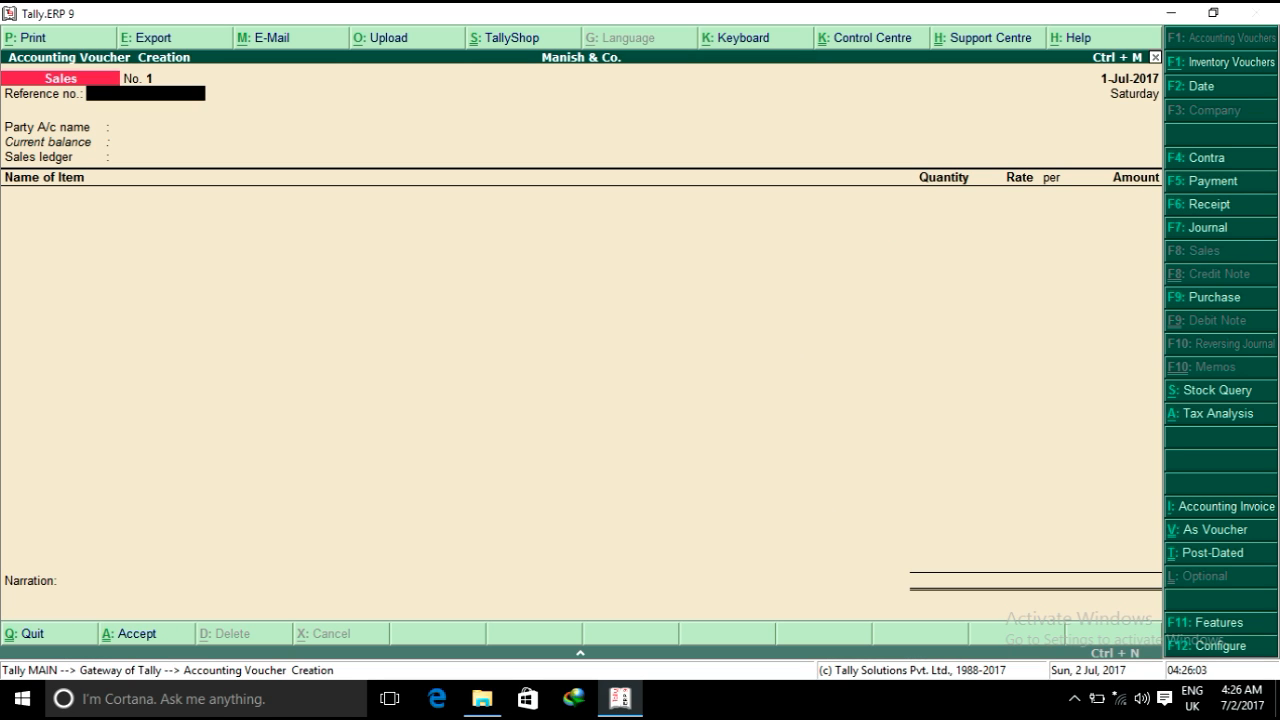
{"action": "type", "text": "1000"}
{"action": "key", "text": "Return"}
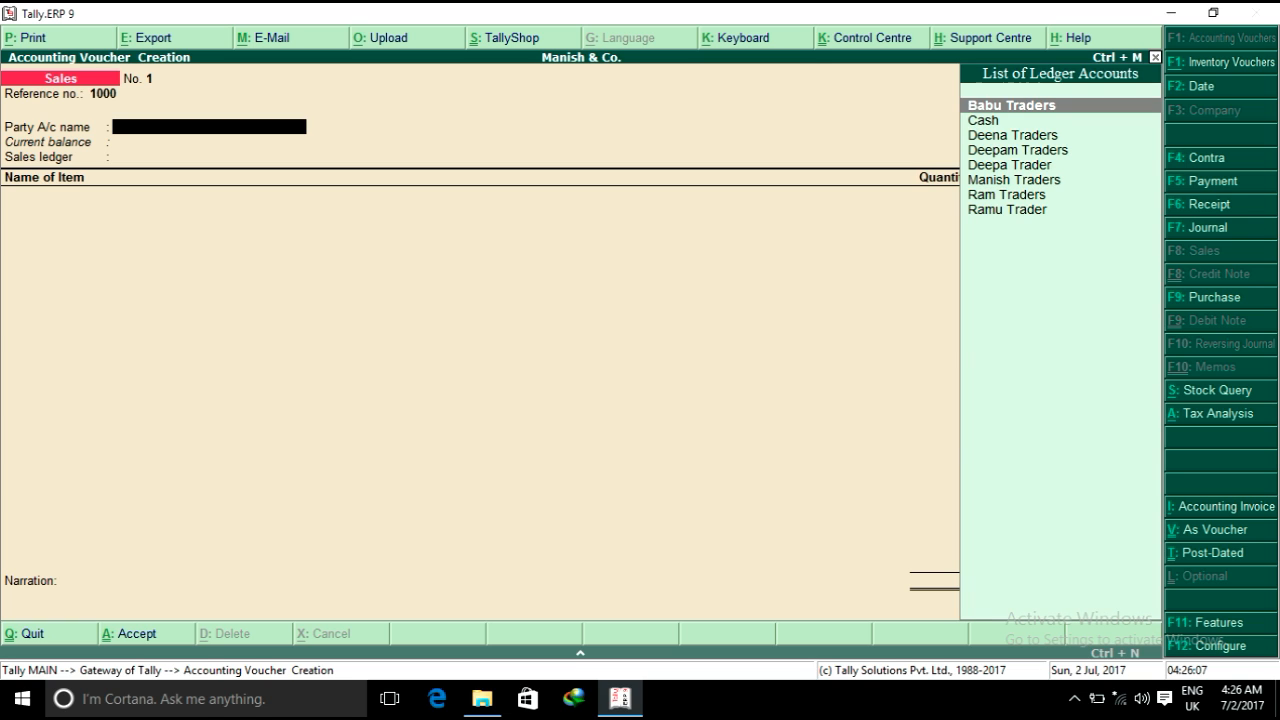
{"action": "key", "text": "Down"}
{"action": "key", "text": "Down"}
{"action": "key", "text": "Return"}
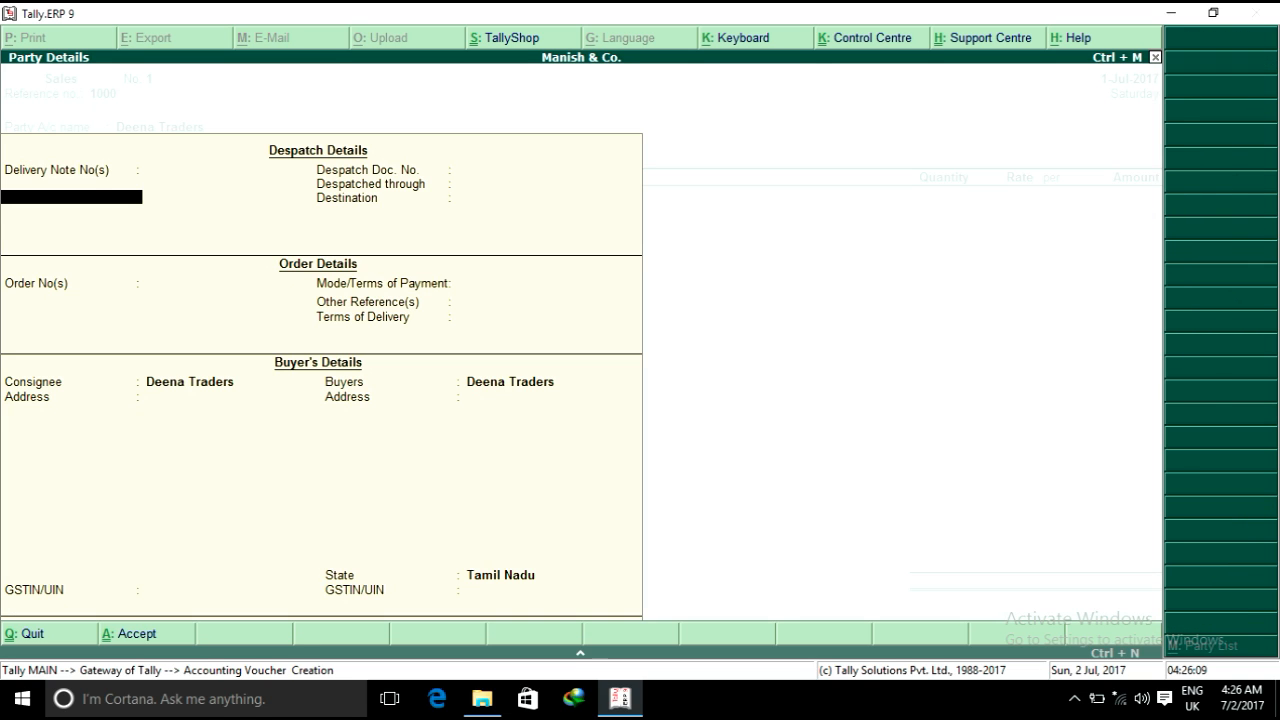
{"action": "key", "text": "ctrl+a"}
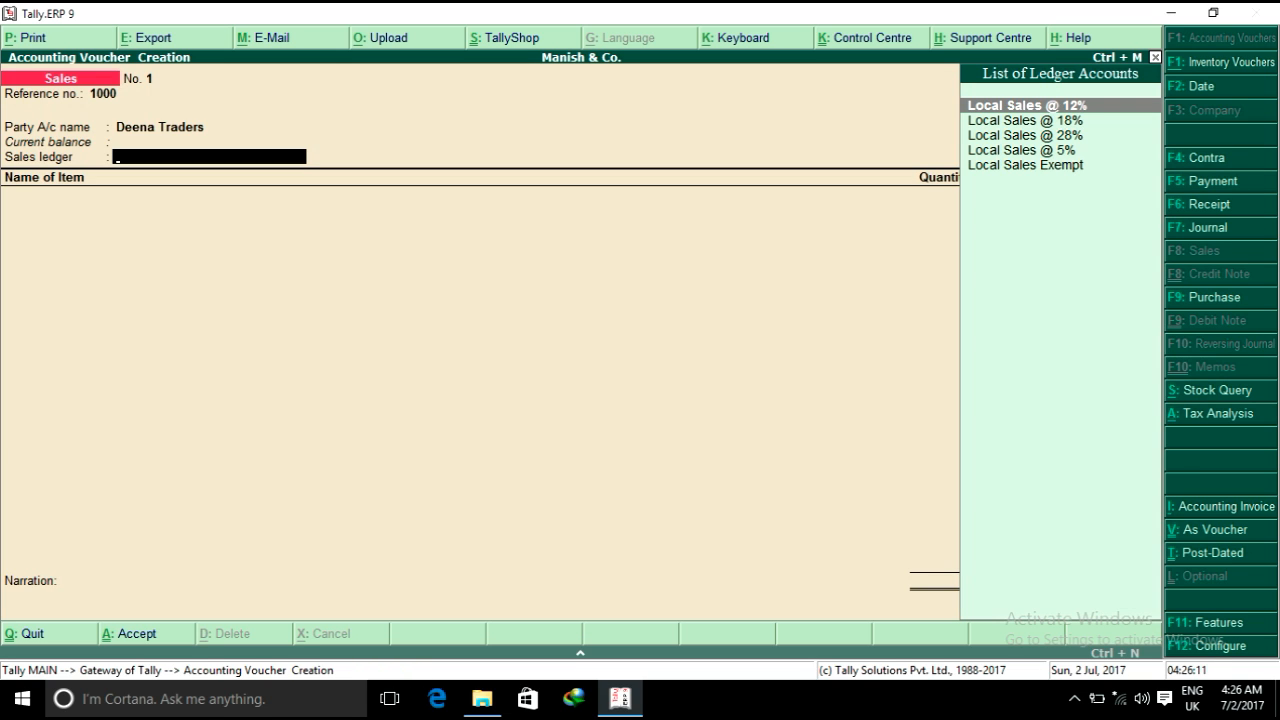
Step: Set the sales ledger to Local Sales @ 28% with the Sales Taxable classification
{"action": "key", "text": "Down"}
{"action": "key", "text": "Down"}
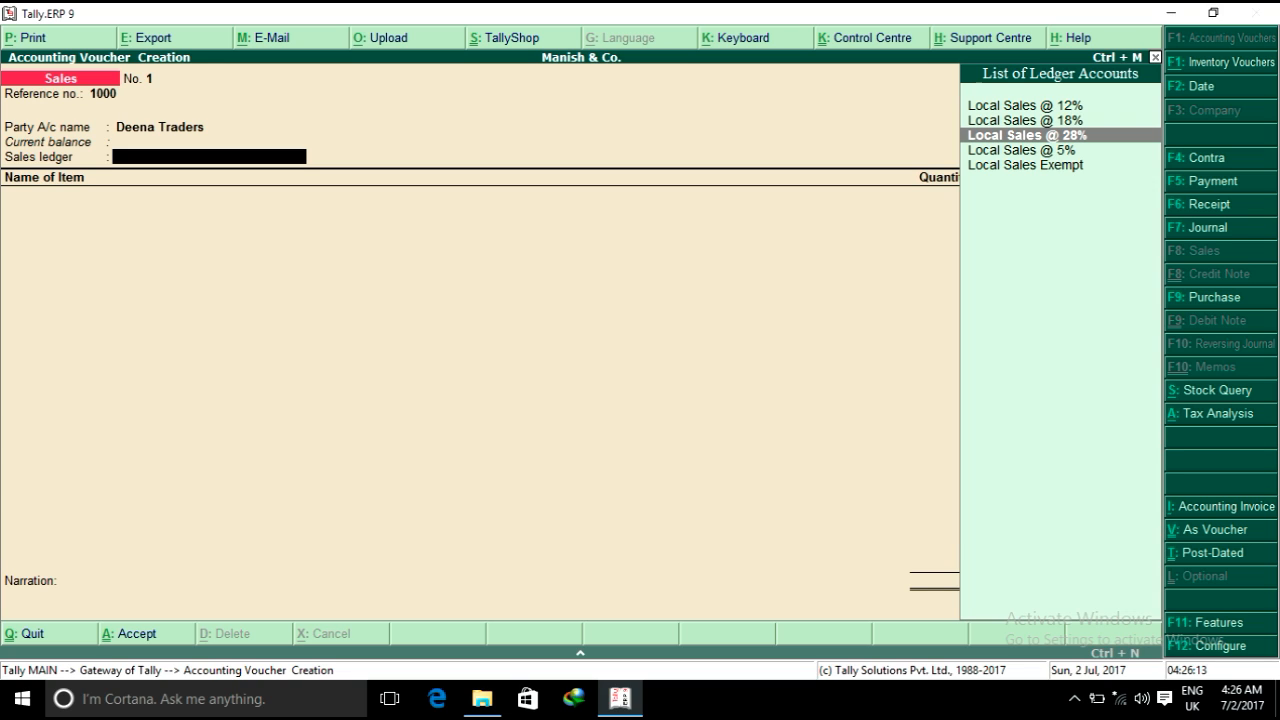
{"action": "key", "text": "Up"}
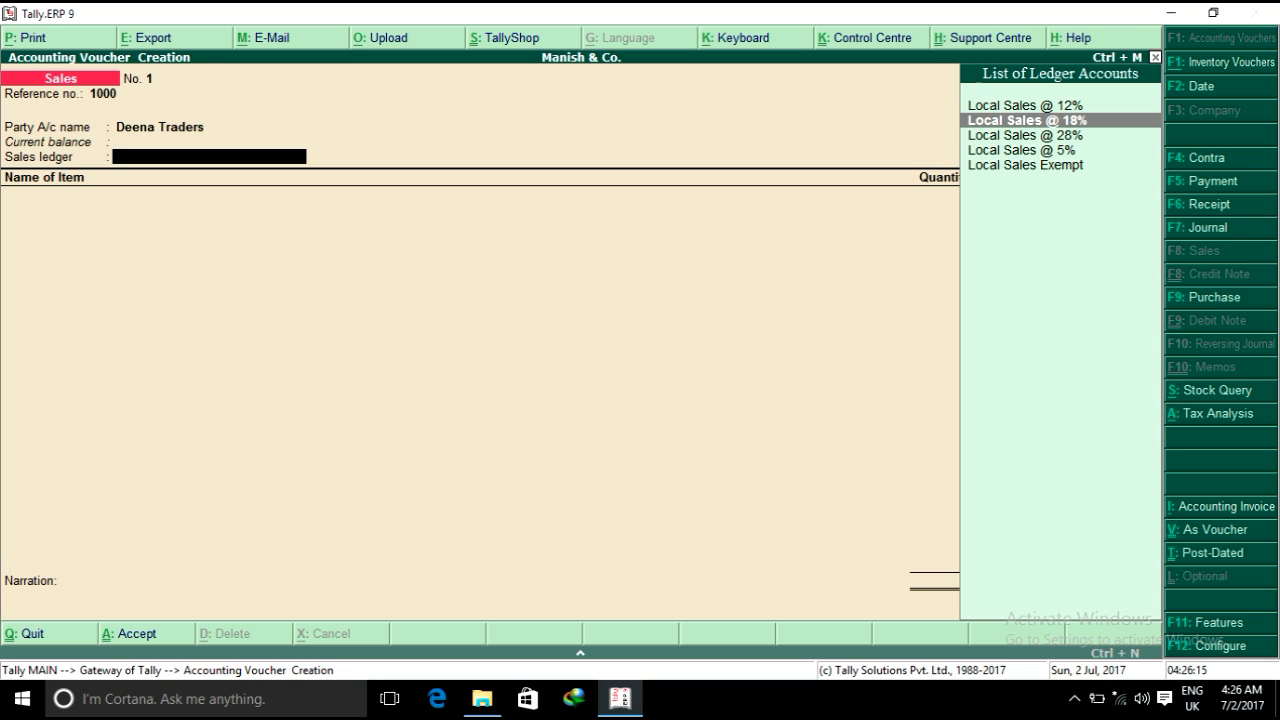
{"action": "key", "text": "Down"}
{"action": "key", "text": "Return"}
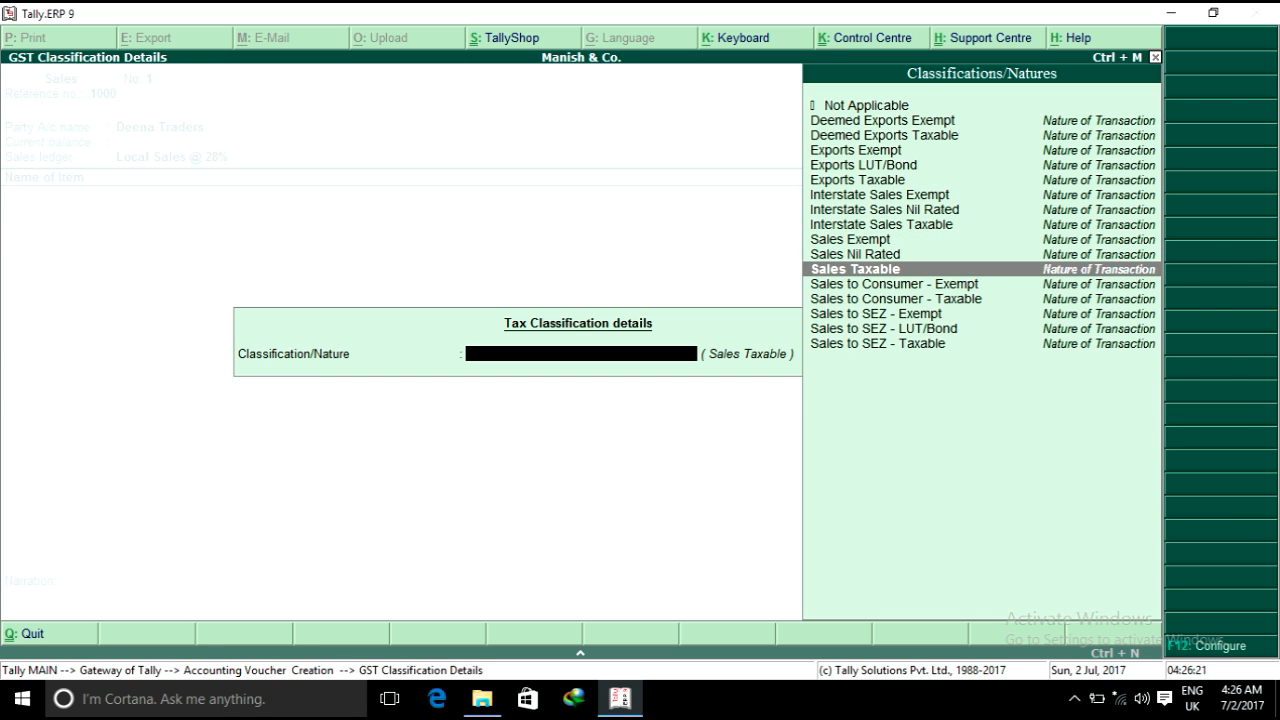
{"action": "key", "text": "Return"}
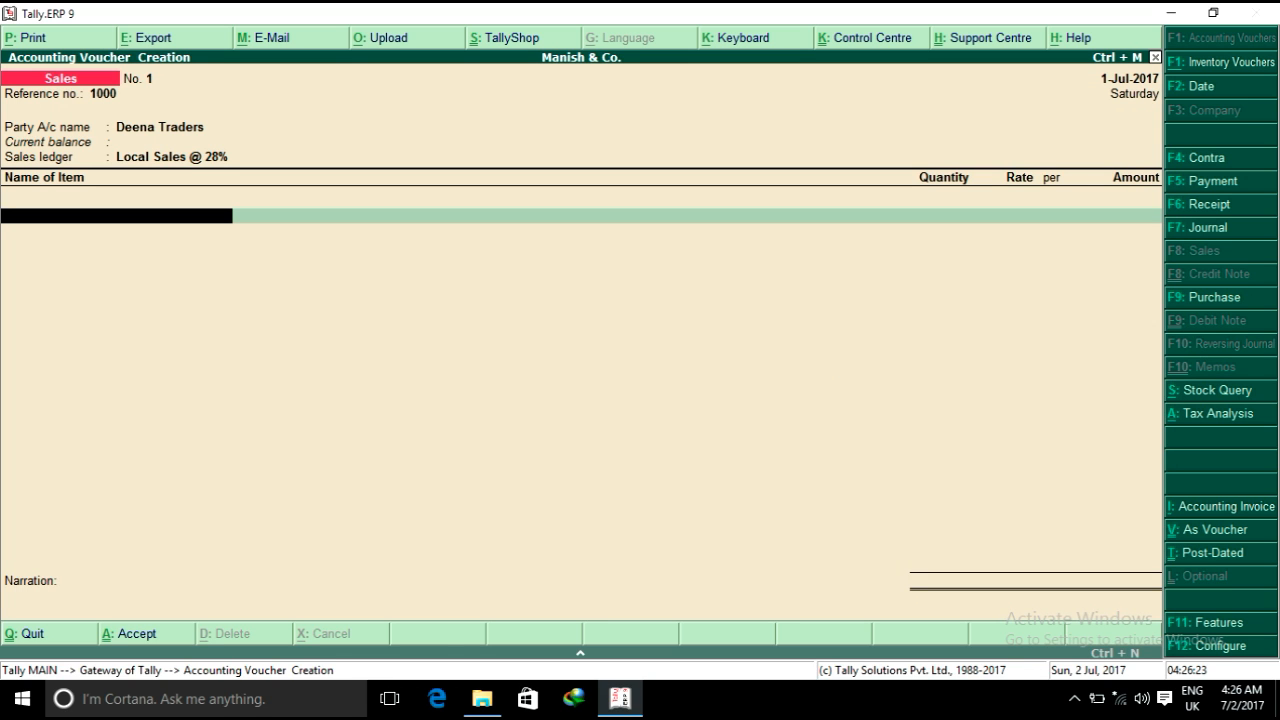
Step: Enter the item Table Fan with quantity 1 Nos. at a rate of 2,800 and end the item list
{"action": "type", "text": "Ta"}
{"action": "key", "text": "Return"}
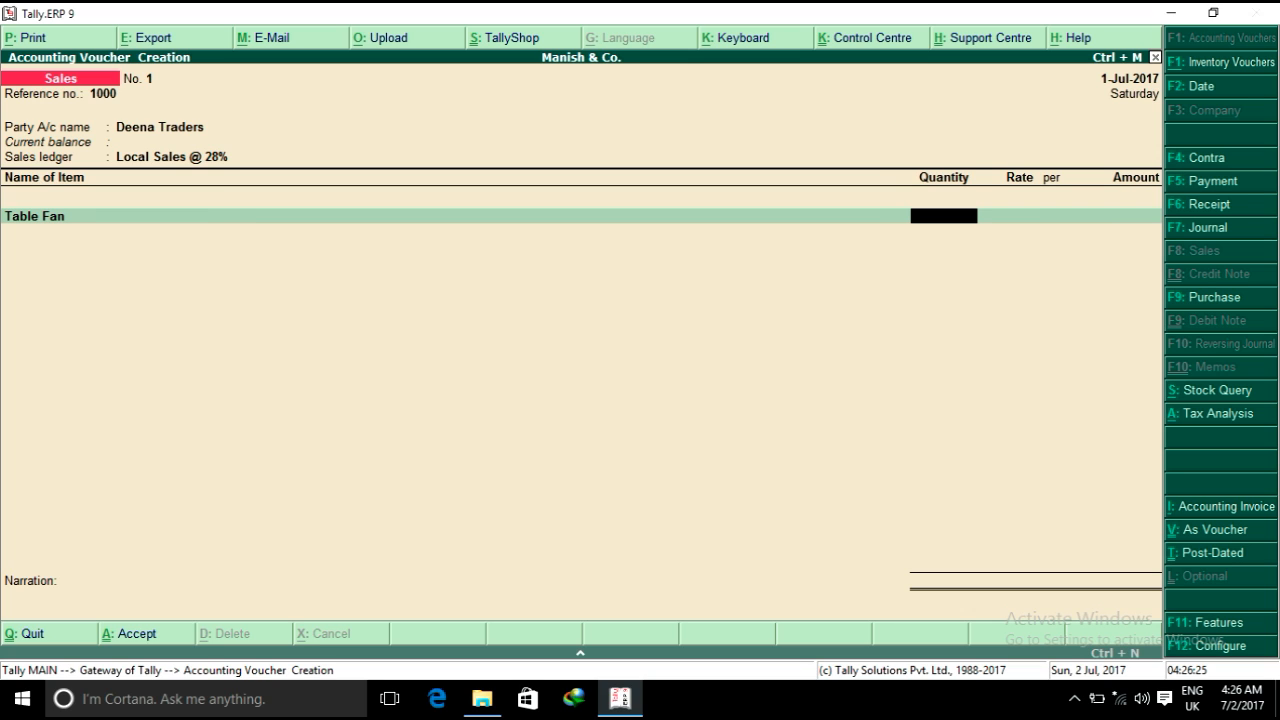
{"action": "type", "text": "1"}
{"action": "key", "text": "Return"}
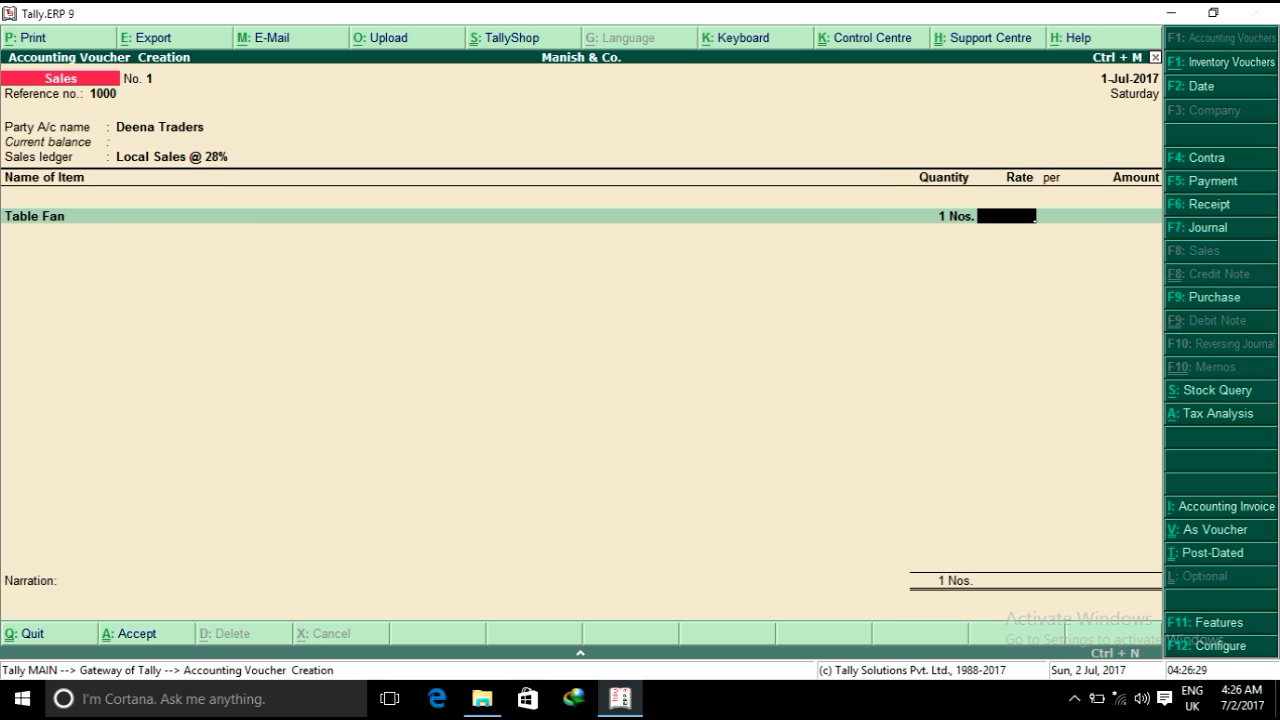
{"action": "type", "text": "25"}
{"action": "key", "text": "BackSpace"}
{"action": "type", "text": "800"}
{"action": "key", "text": "Return"}
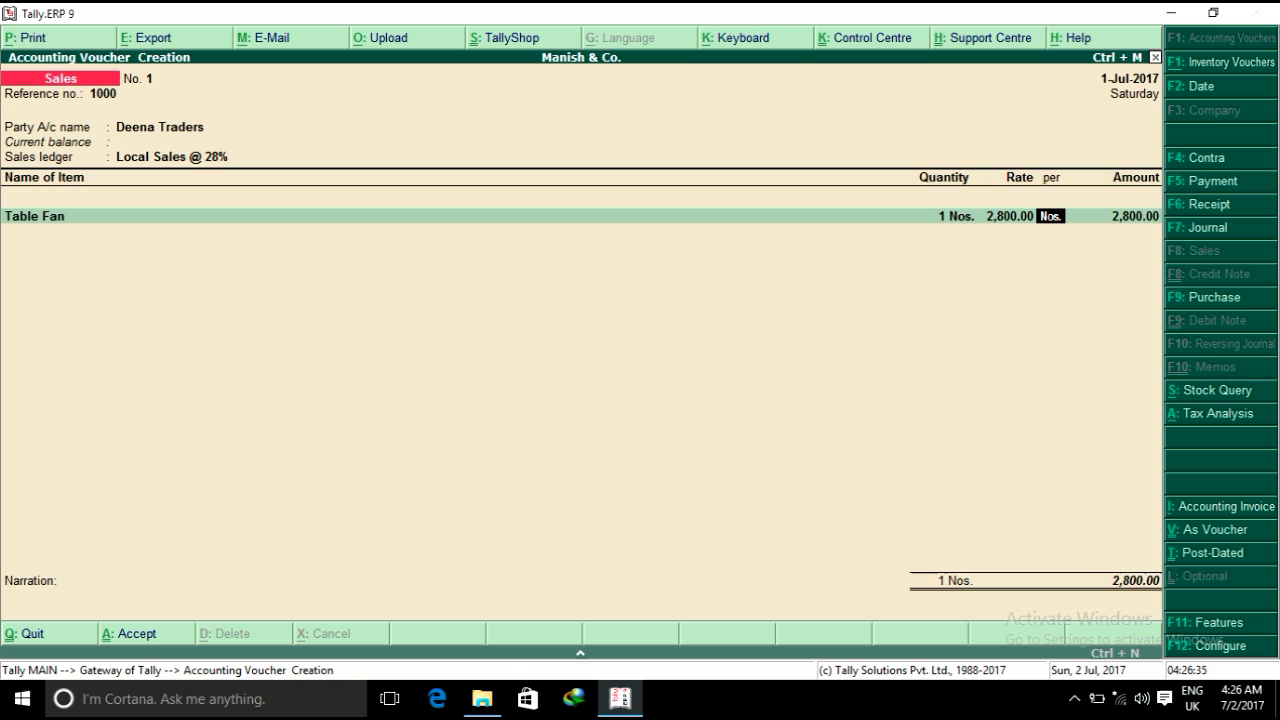
{"action": "key", "text": "Return"}
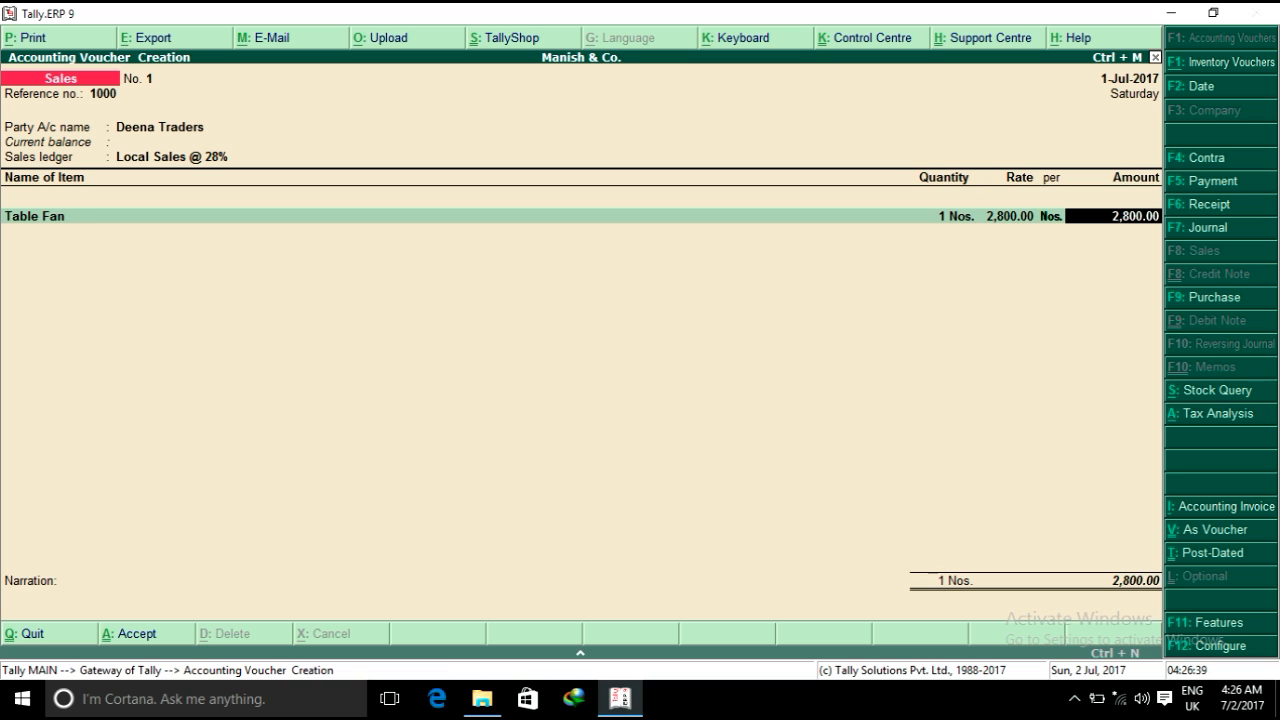
{"action": "key", "text": "Return"}
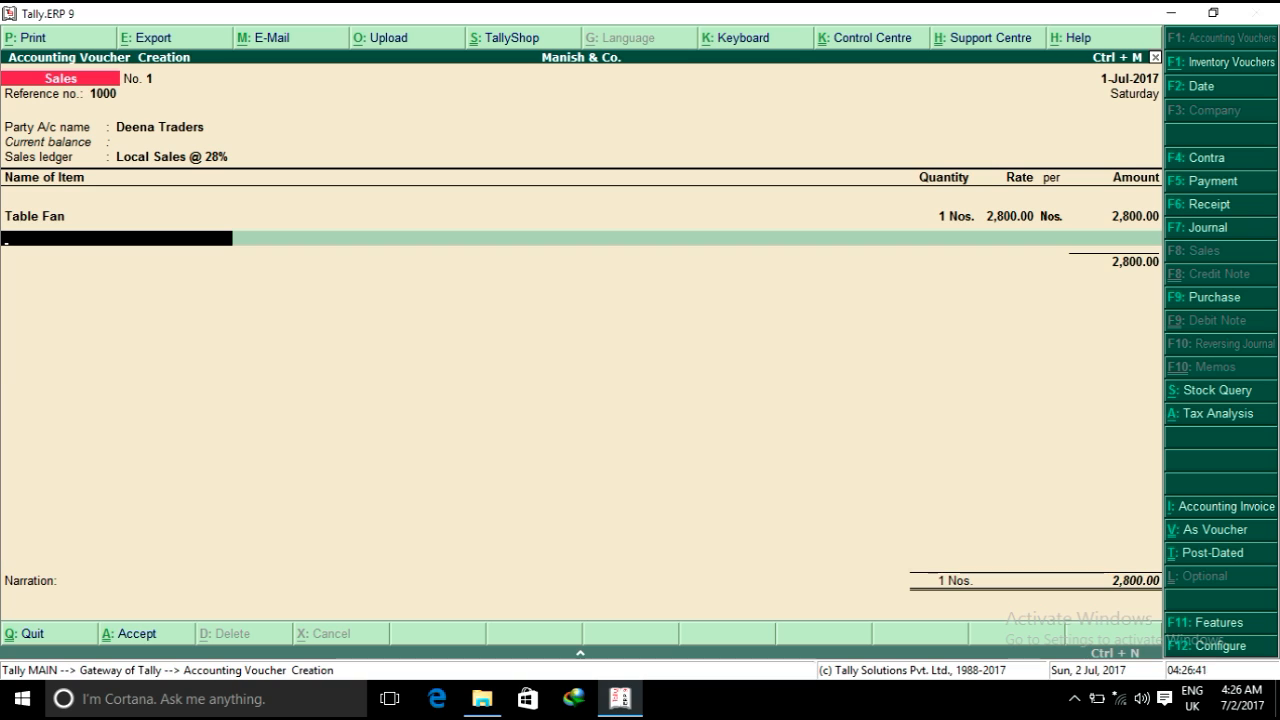
{"action": "key", "text": "Return"}
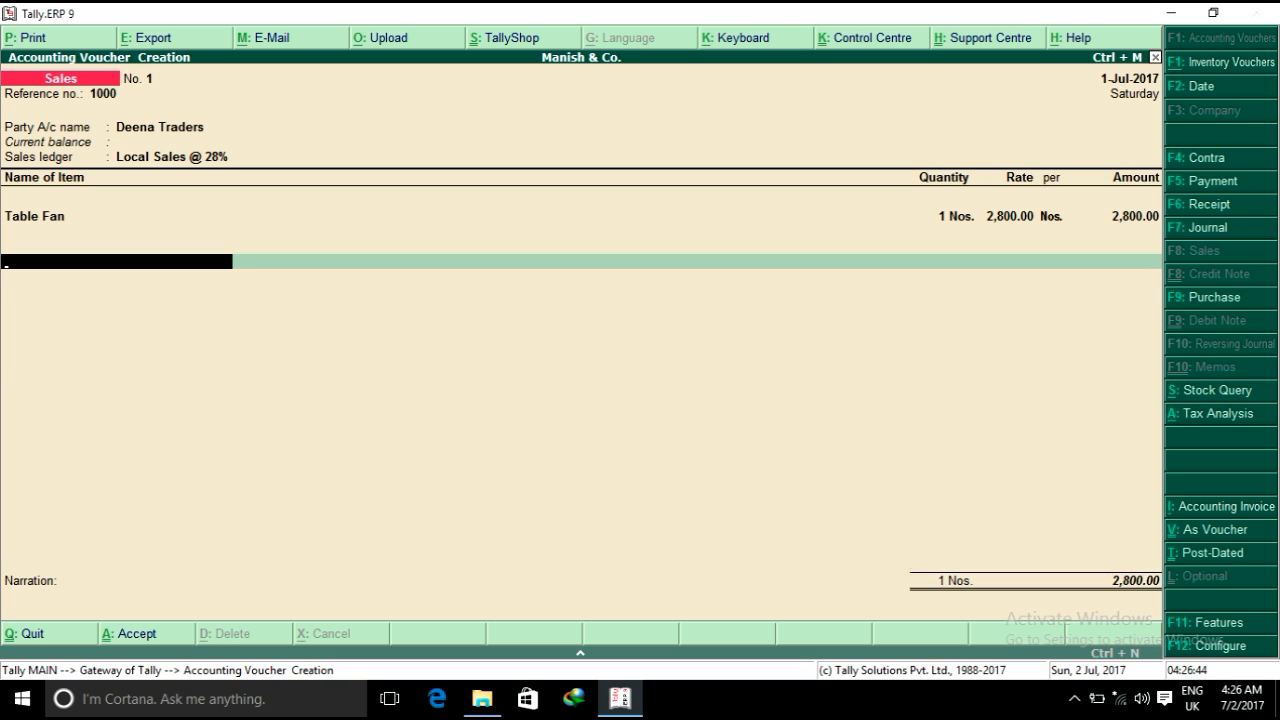
Step: Add the CGST and SGST tax ledgers below the Table Fan item, keeping the calculated amounts
{"action": "type", "text": "C"}
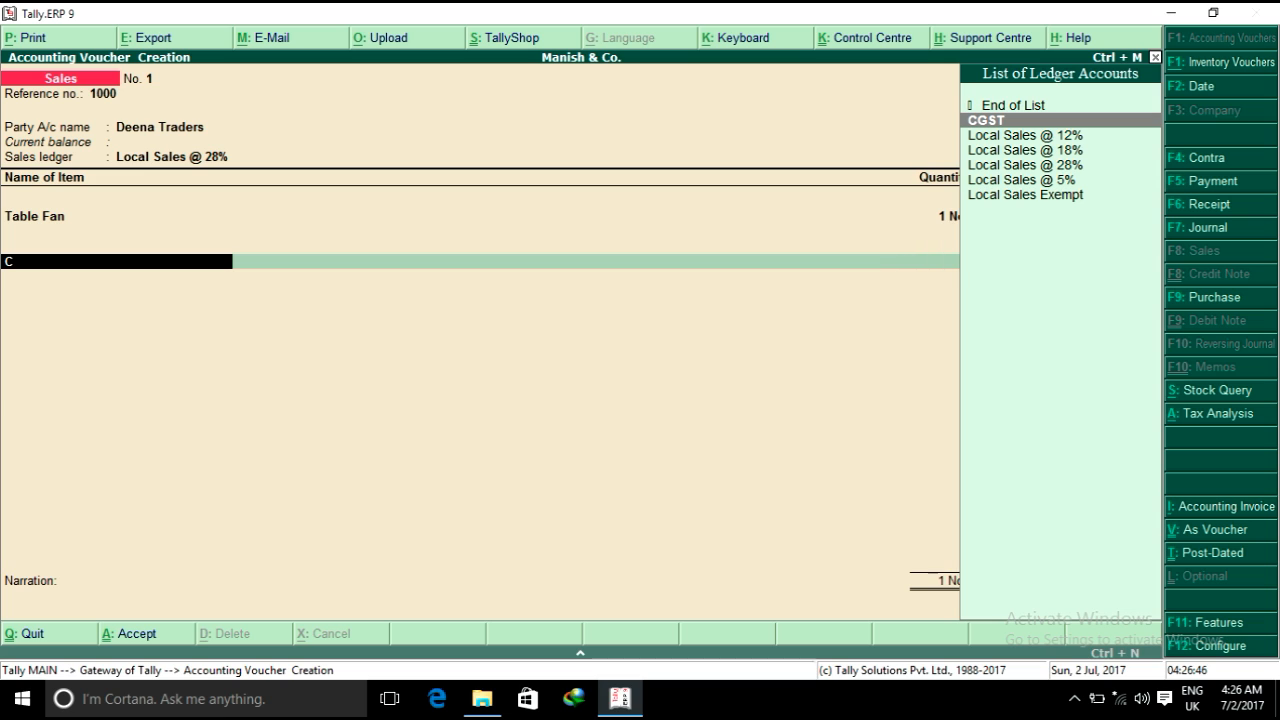
{"action": "key", "text": "Return"}
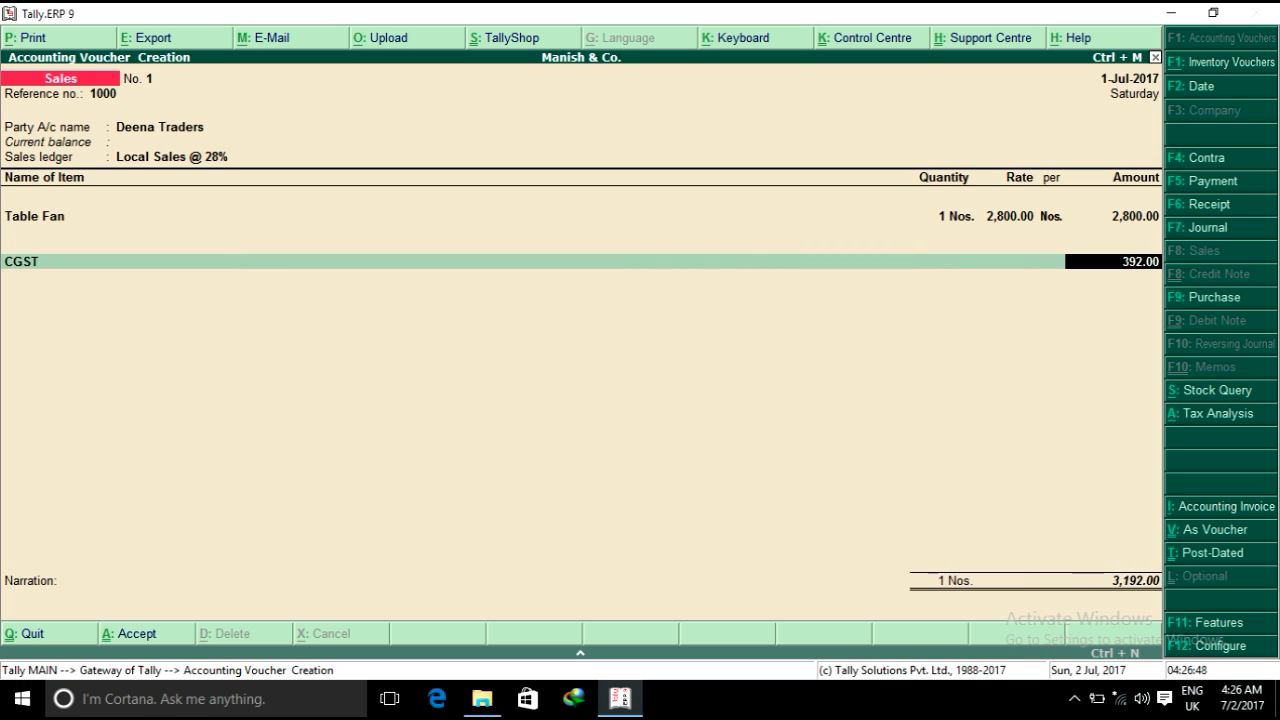
{"action": "key", "text": "Return"}
{"action": "type", "text": "SGST"}
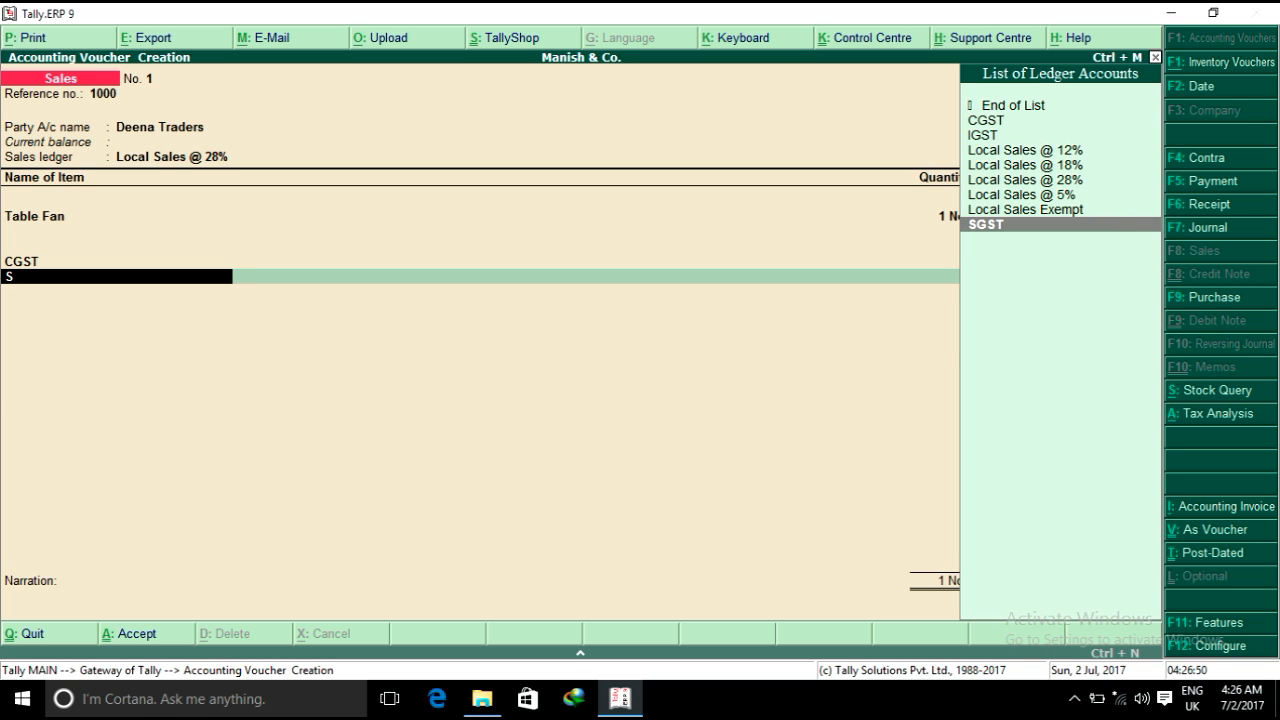
{"action": "key", "text": "Return"}
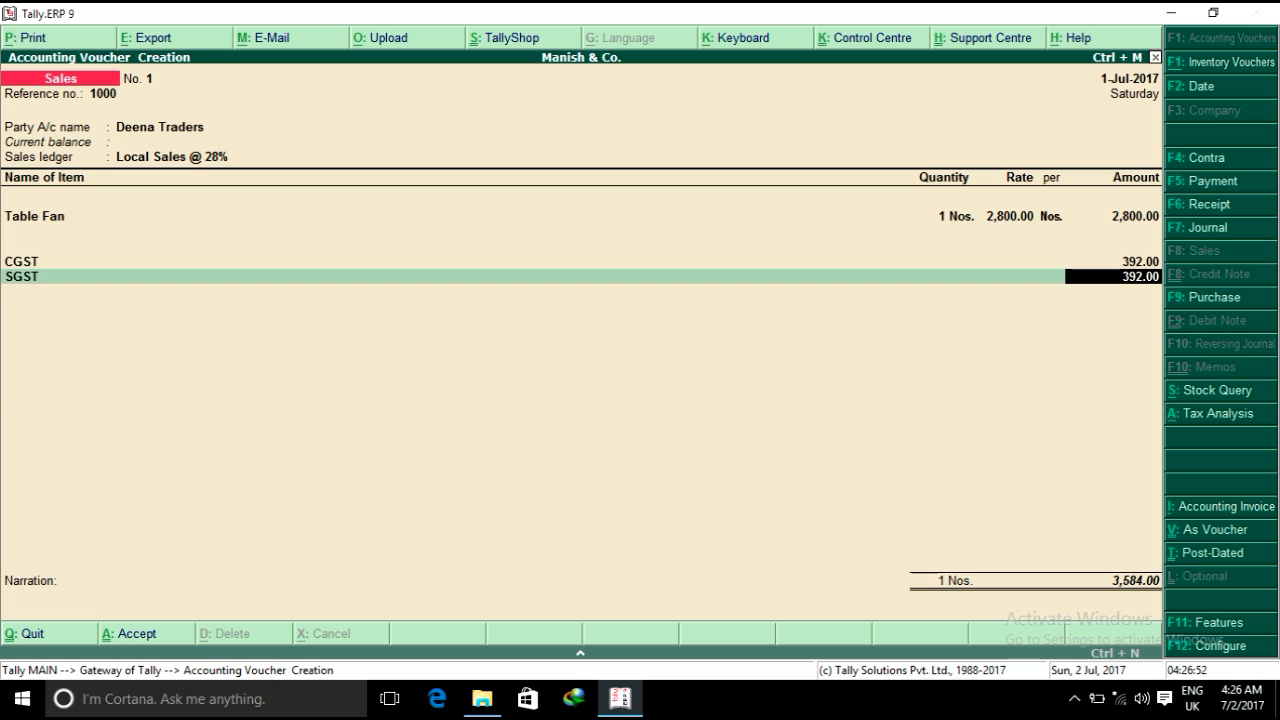
{"action": "key", "text": "Return"}
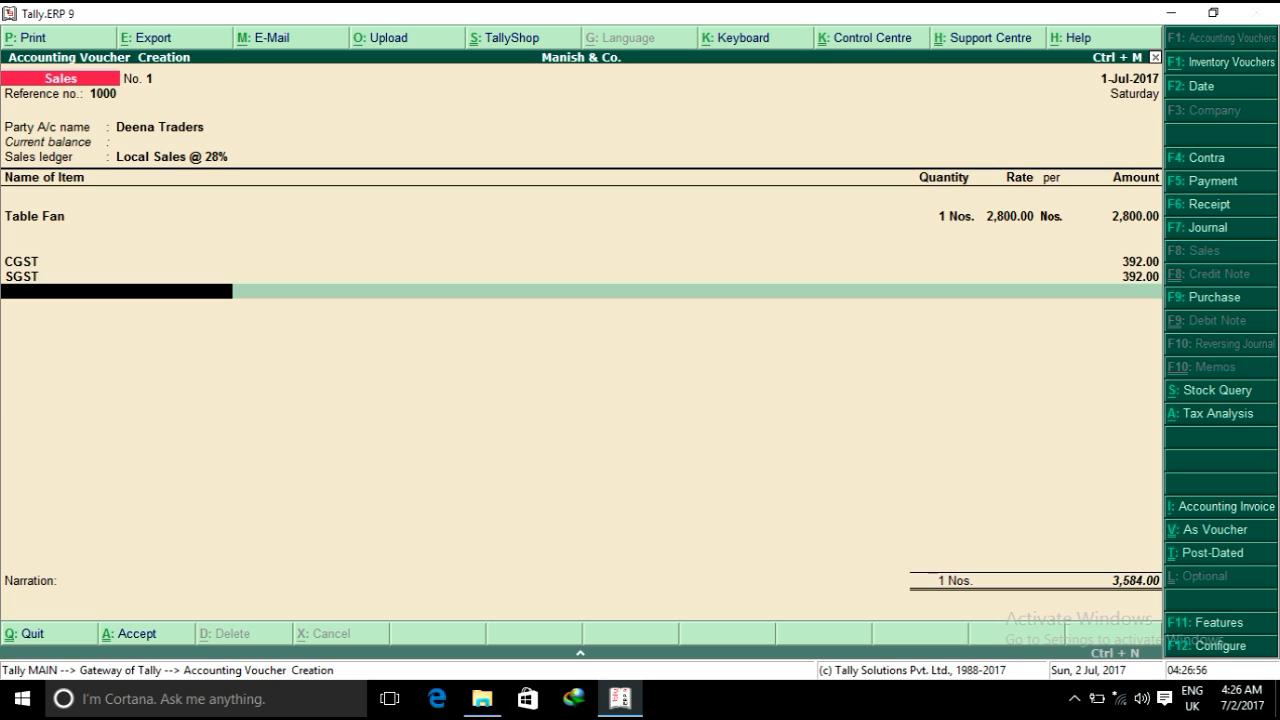
{"action": "key", "text": "Return"}
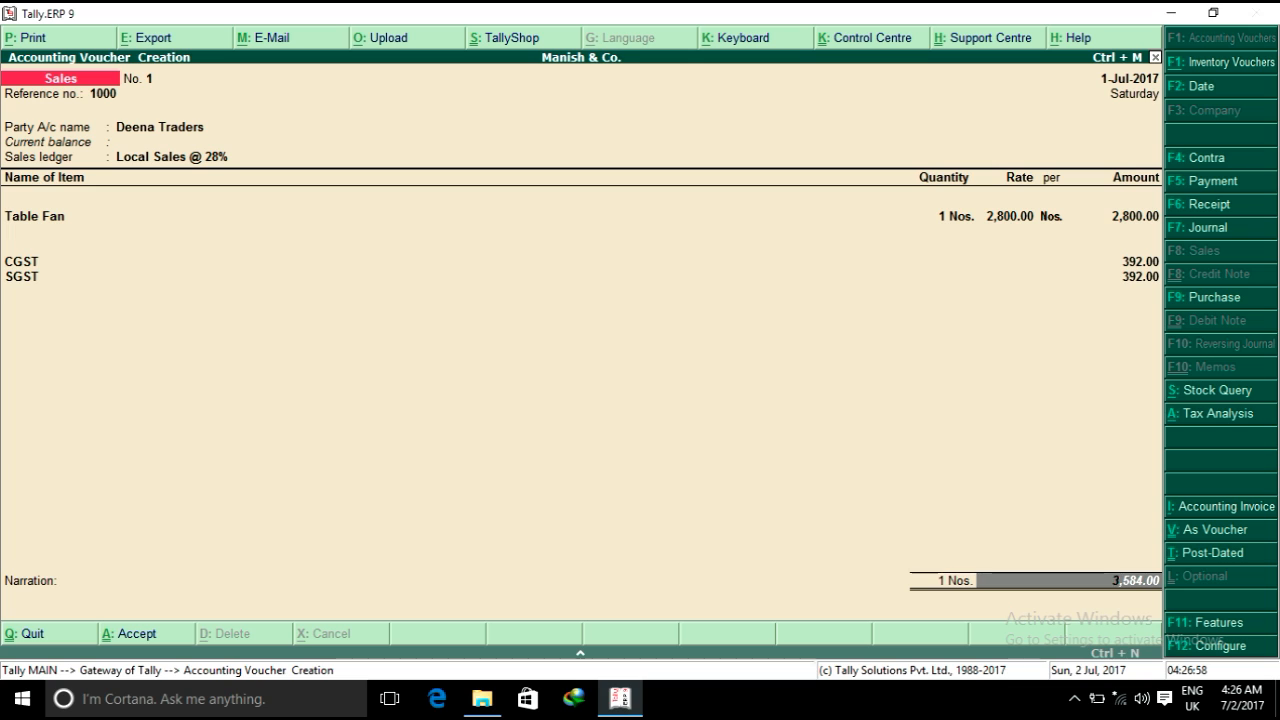
Step: Leave the narration empty, save the sales voucher and quit voucher creation to the Gateway of Tally
{"action": "key", "text": "Return"}
{"action": "key", "text": "Return"}
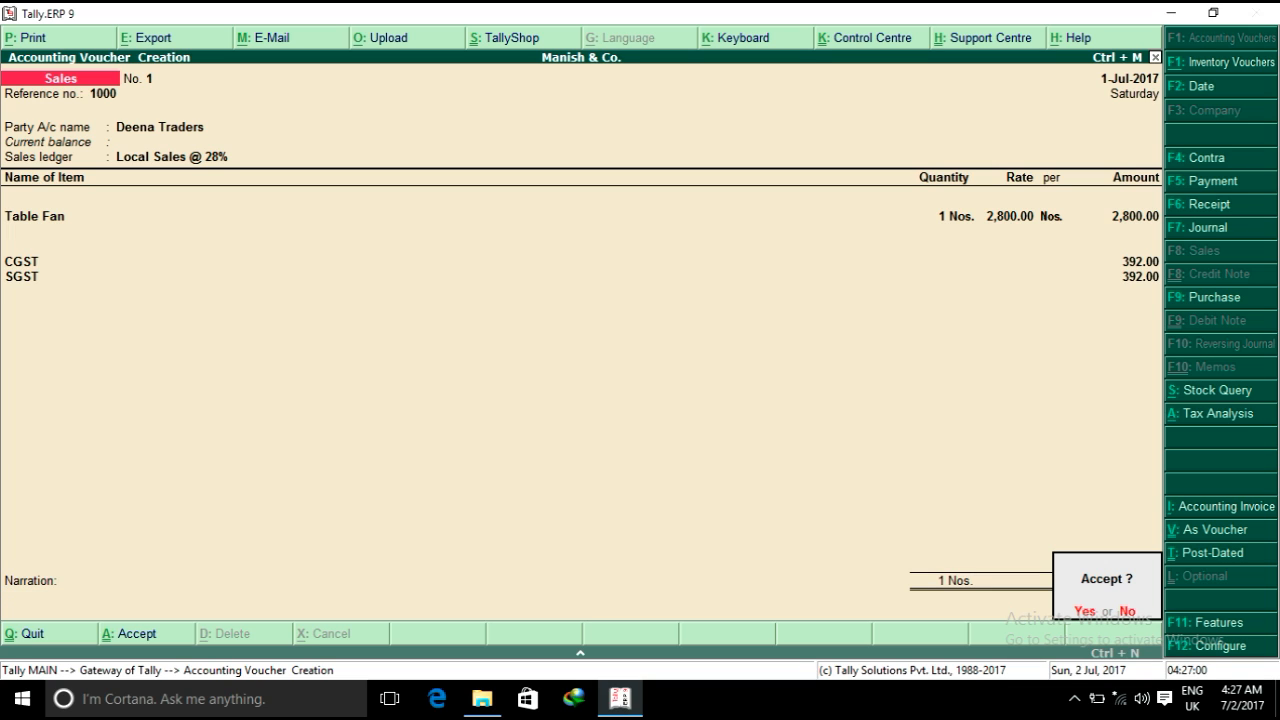
{"action": "key", "text": "Return"}
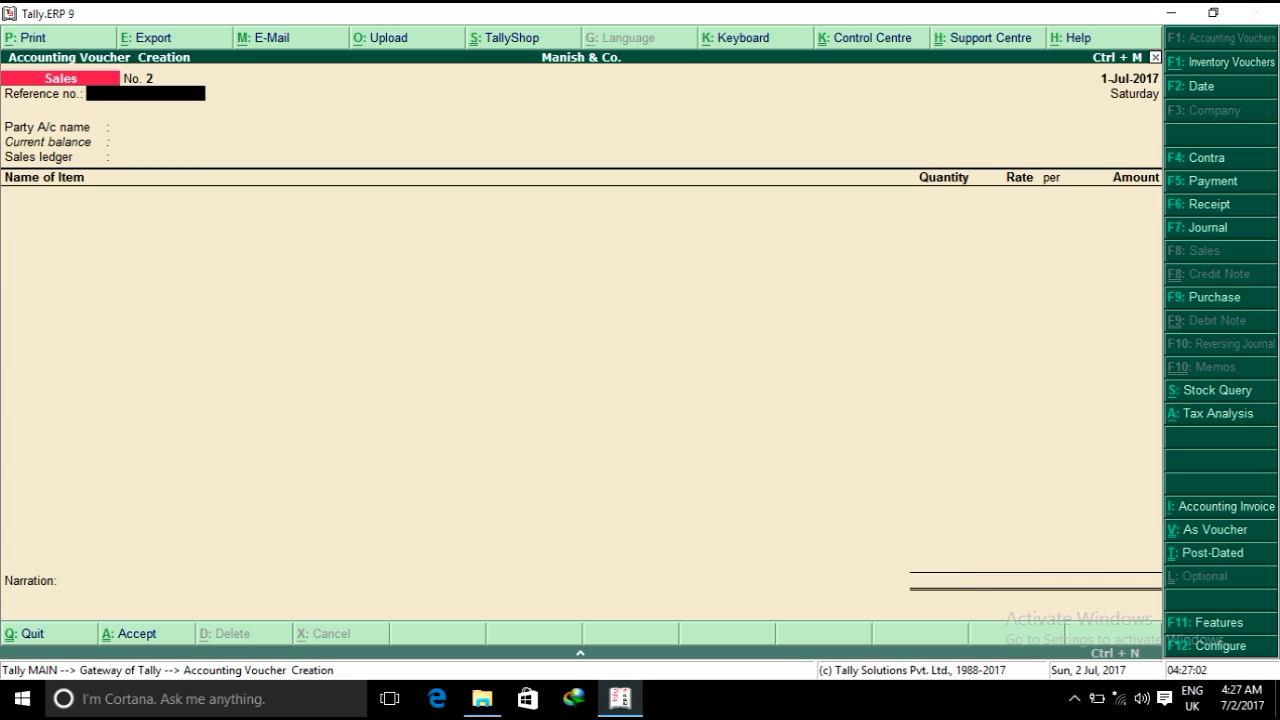
{"action": "key", "text": "Escape"}
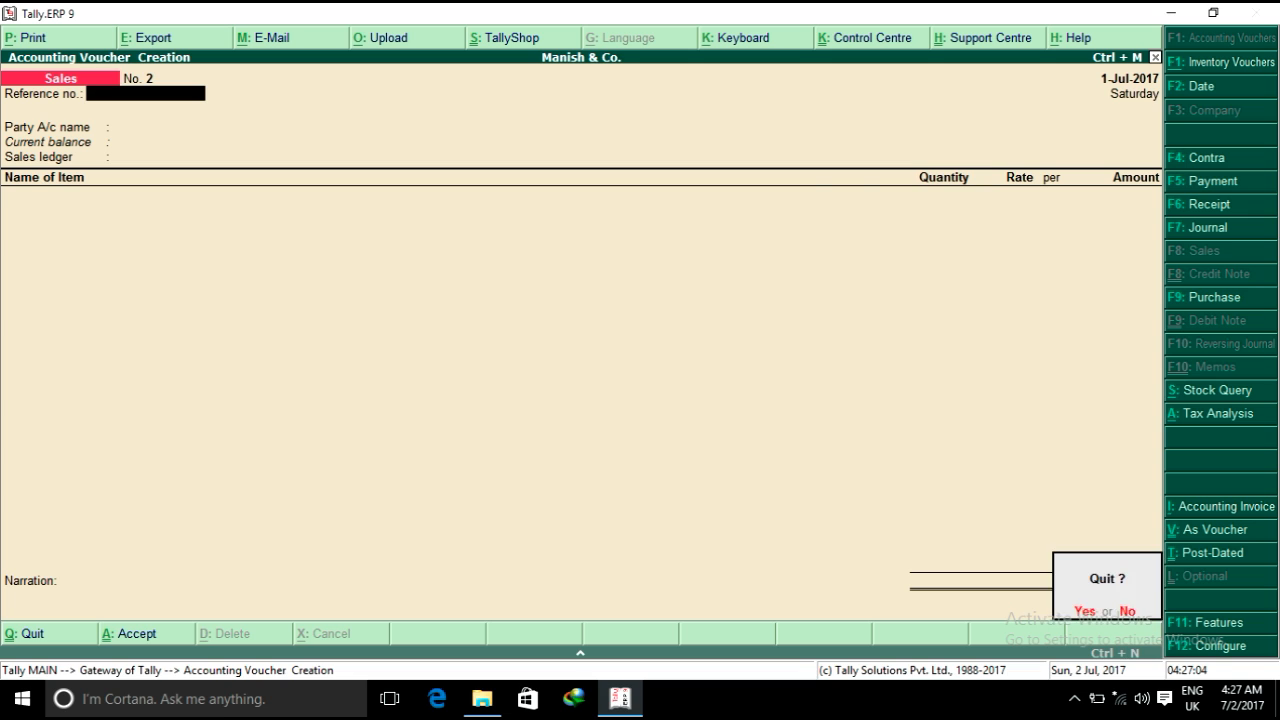
{"action": "key", "text": "Return"}
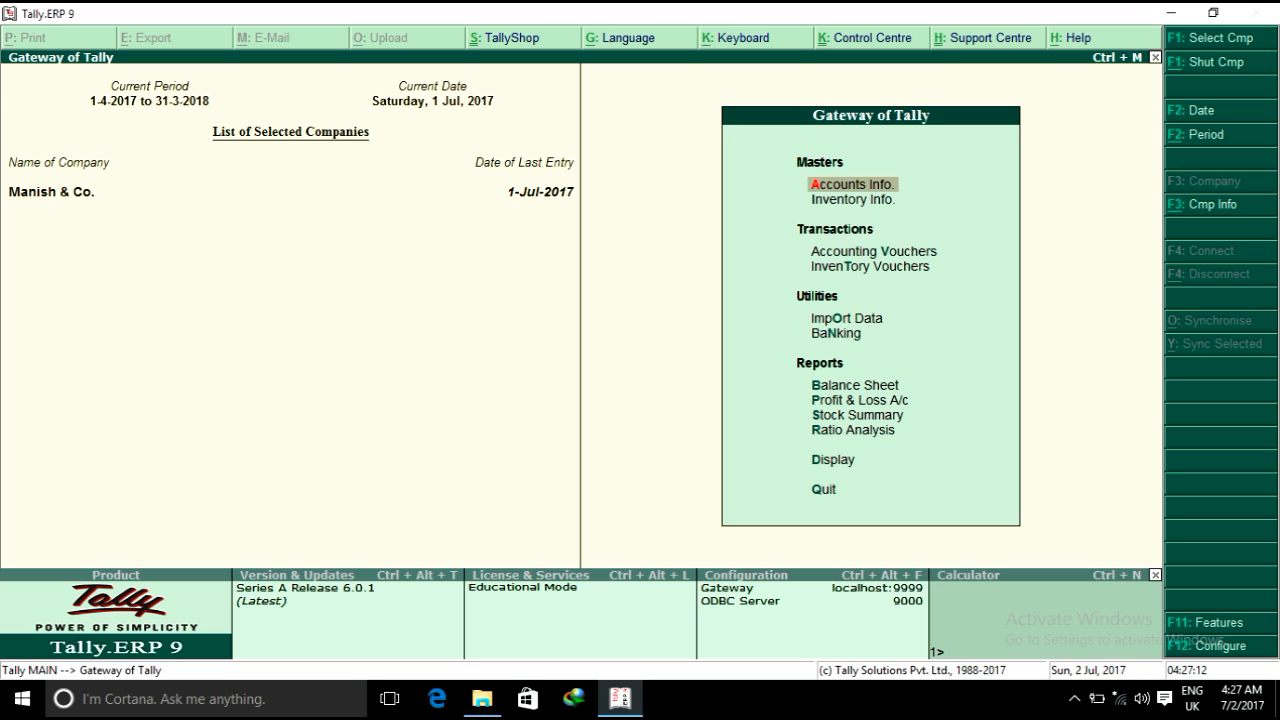
Step: Open the GSTR-1 report from the GST statutory reports
{"action": "key", "text": "d"}
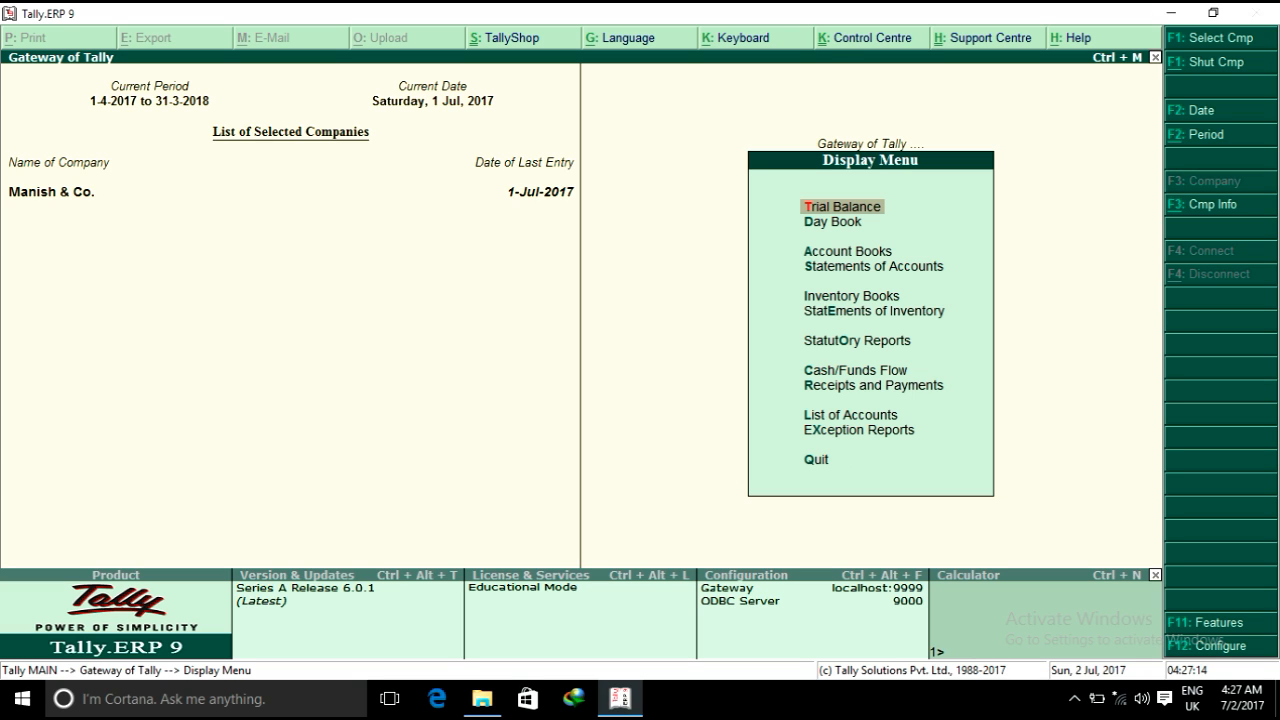
{"action": "key", "text": "o"}
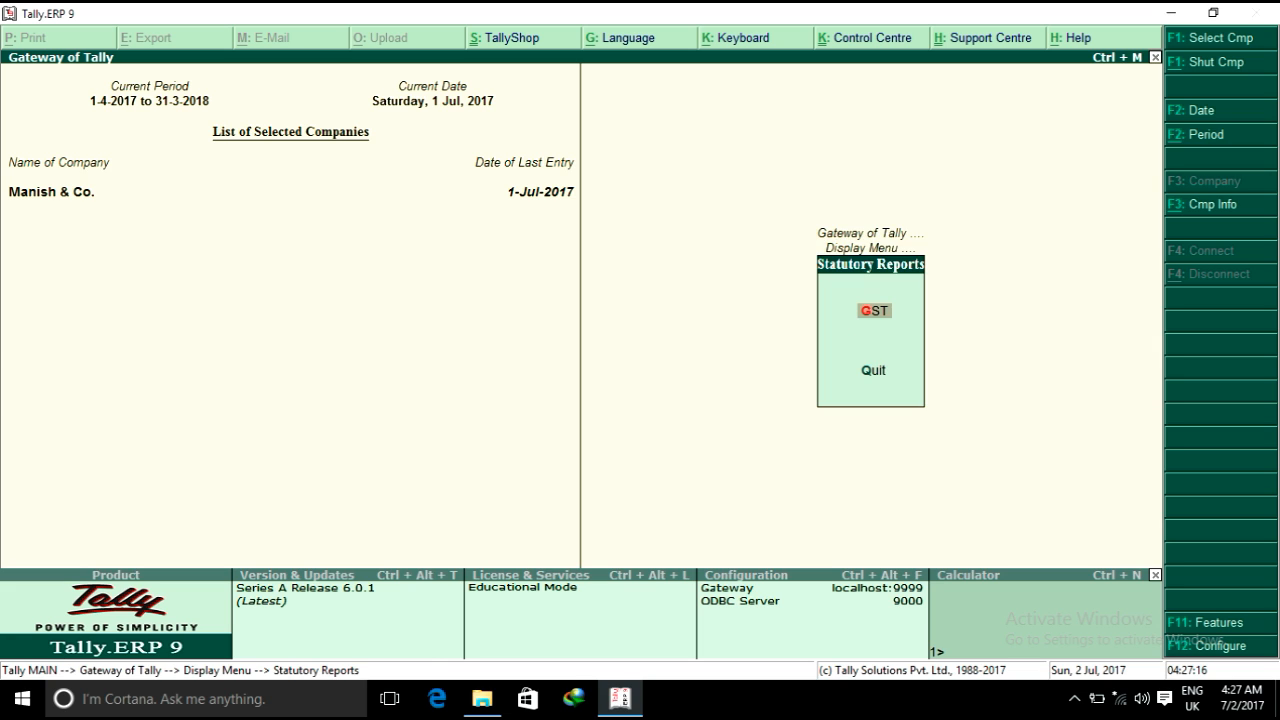
{"action": "key", "text": "g"}
{"action": "key", "text": "Return"}
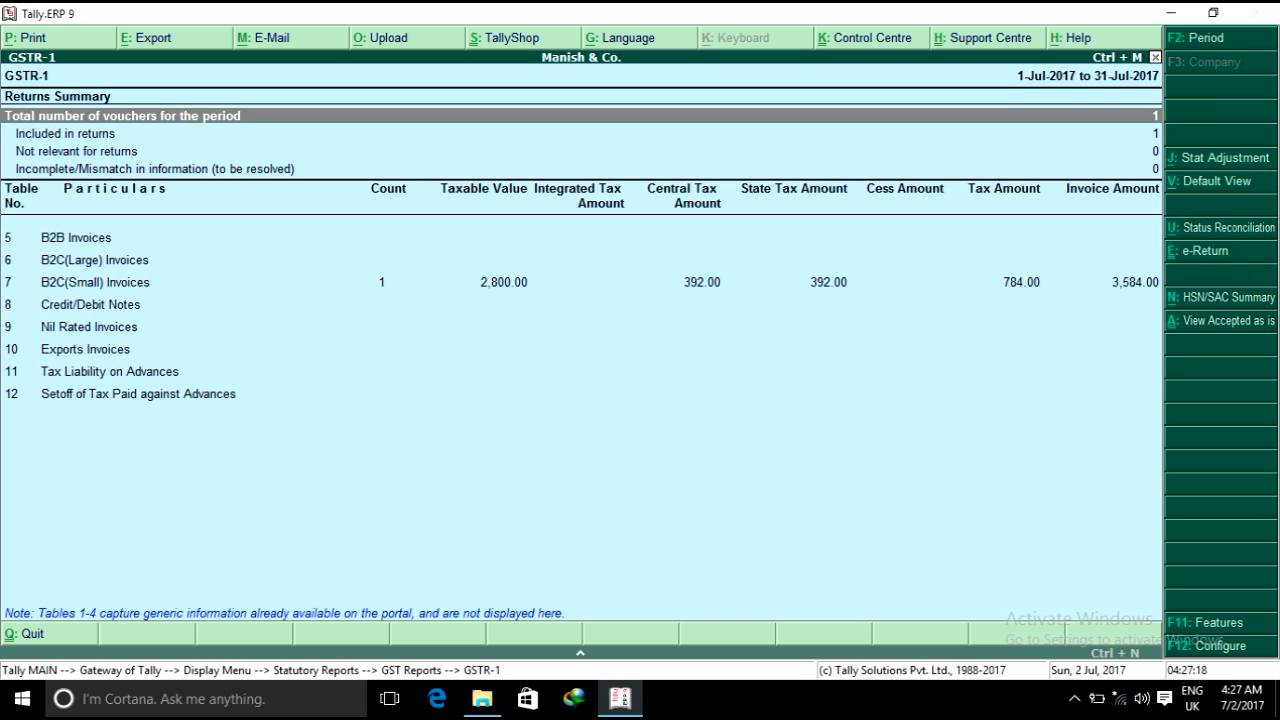
Step: Examine the B2B, B2C(Large) and B2C(Small) invoice rows in GSTR-1, then return to the Gateway of Tally
{"action": "key", "text": "Down"}
{"action": "key", "text": "Down"}
{"action": "key", "text": "Down"}
{"action": "key", "text": "Down"}
{"action": "key", "text": "Down"}
{"action": "key", "text": "Down"}
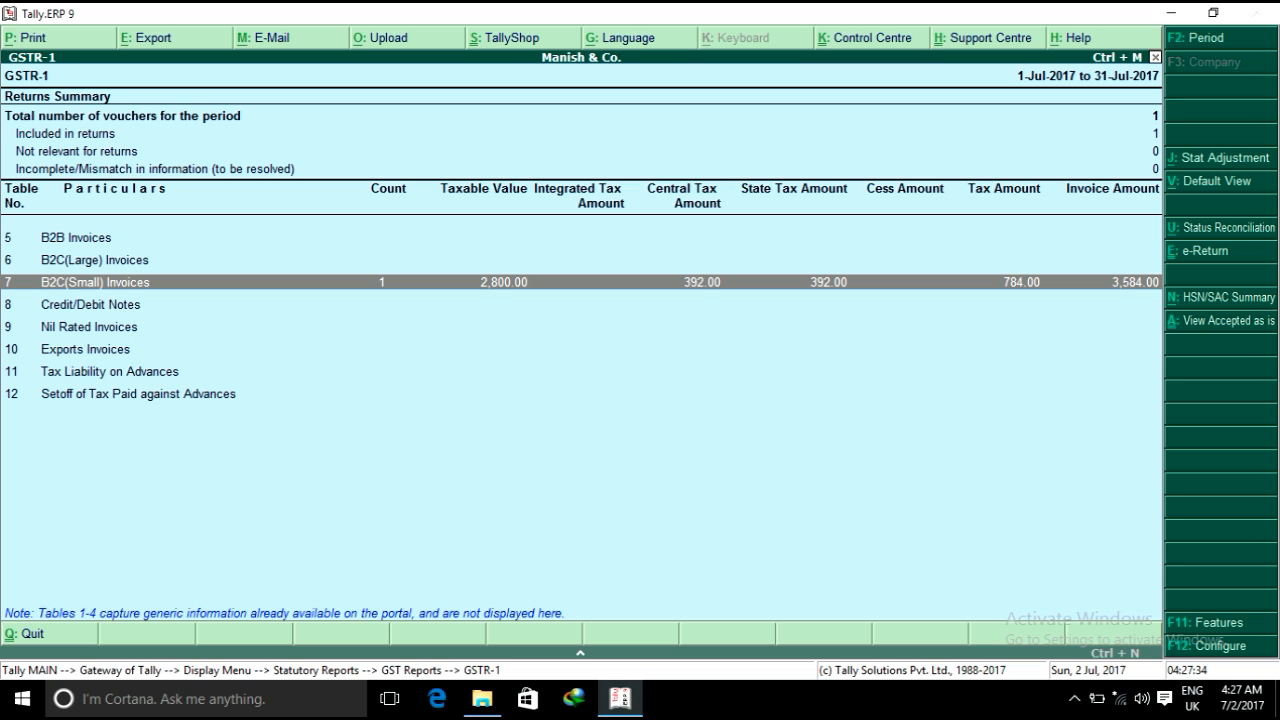
{"action": "key", "text": "Up"}
{"action": "key", "text": "Up"}
{"action": "key", "text": "Up"}
{"action": "key", "text": "Down"}
{"action": "key", "text": "Down"}
{"action": "key", "text": "Up"}
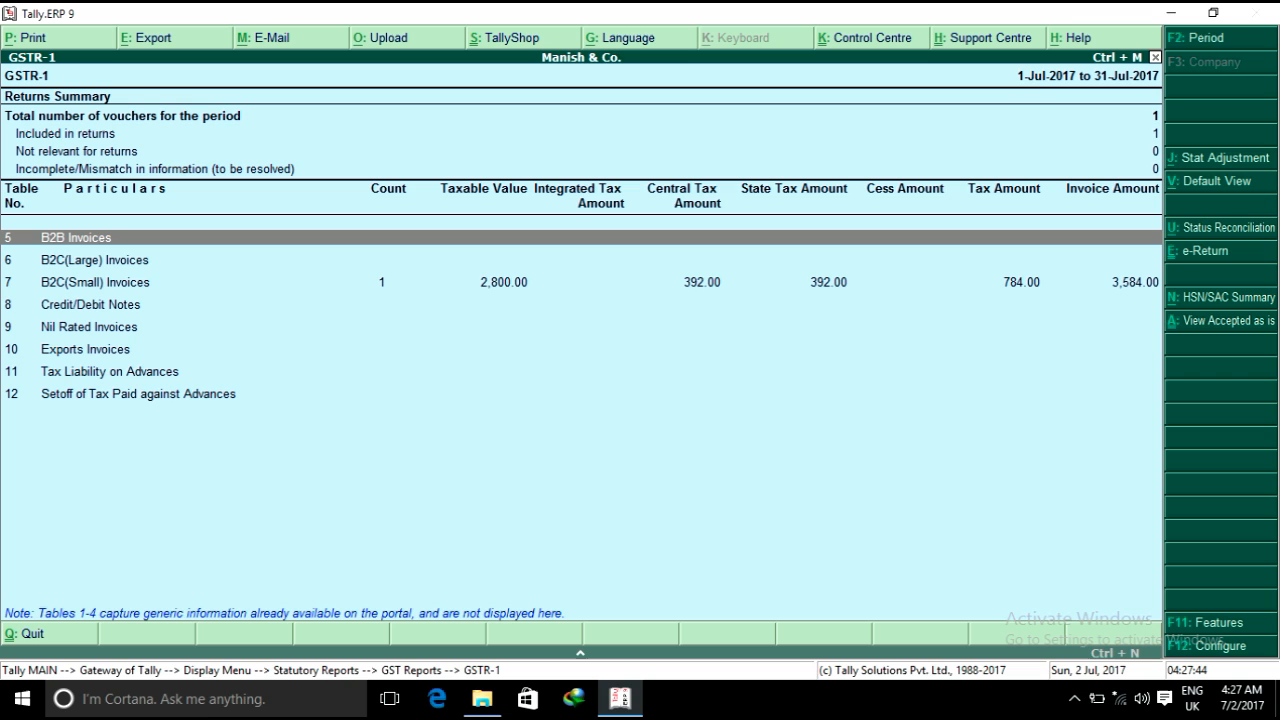
{"action": "key", "text": "Escape"}
{"action": "key", "text": "Escape"}
{"action": "key", "text": "Escape"}
{"action": "key", "text": "Escape"}
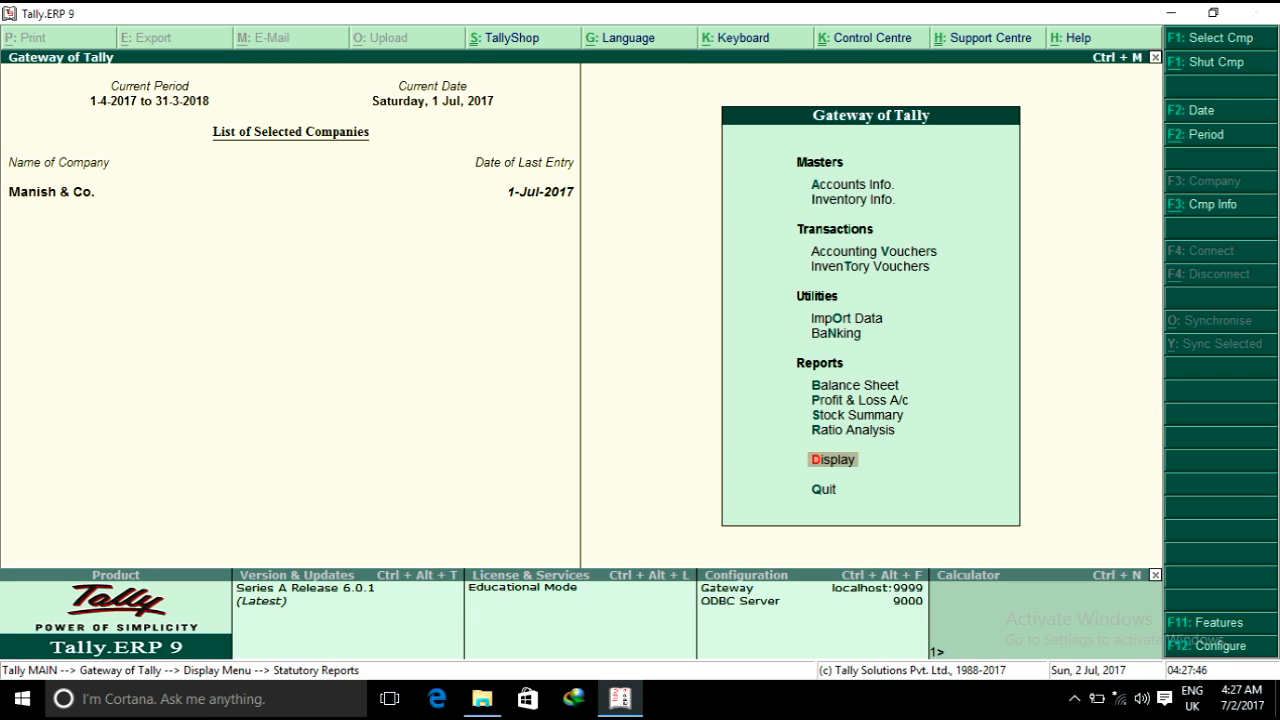
Step: Start another sales voucher with reference number 1001 and party Deepa Trader, accepting the filled-in party details
{"action": "type", "text": "v"}
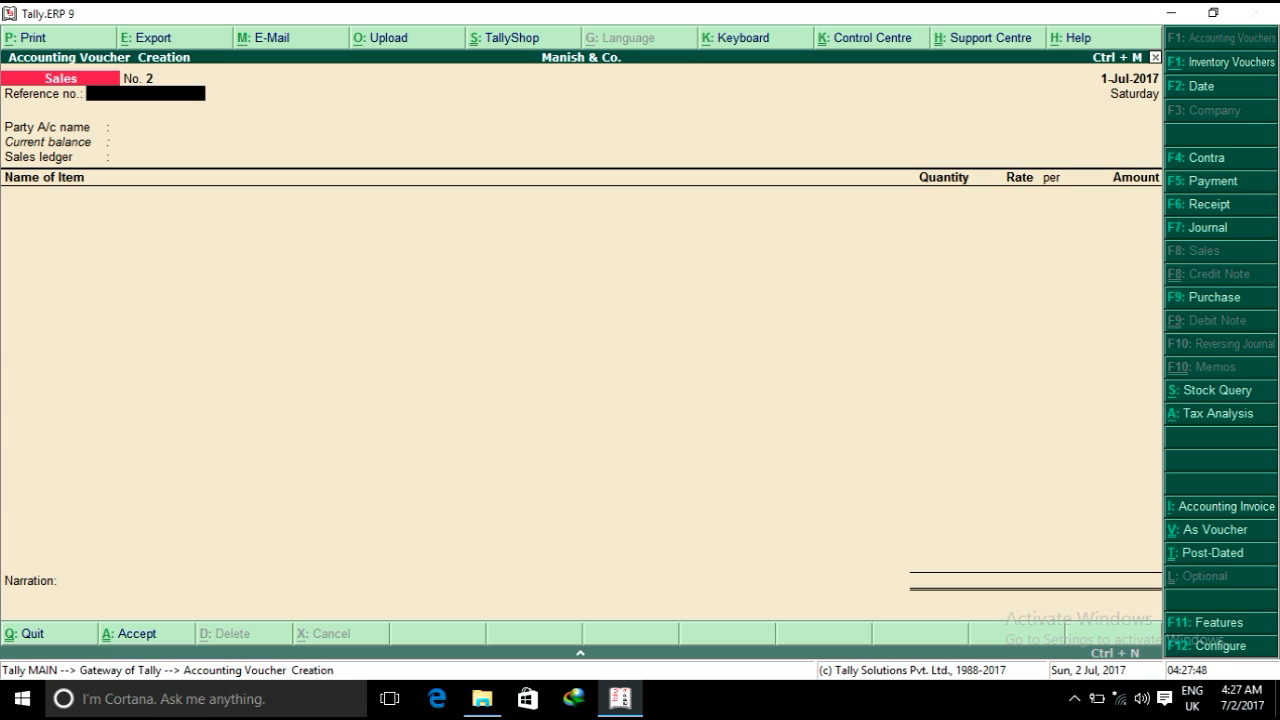
{"action": "type", "text": "1001"}
{"action": "key", "text": "Return"}
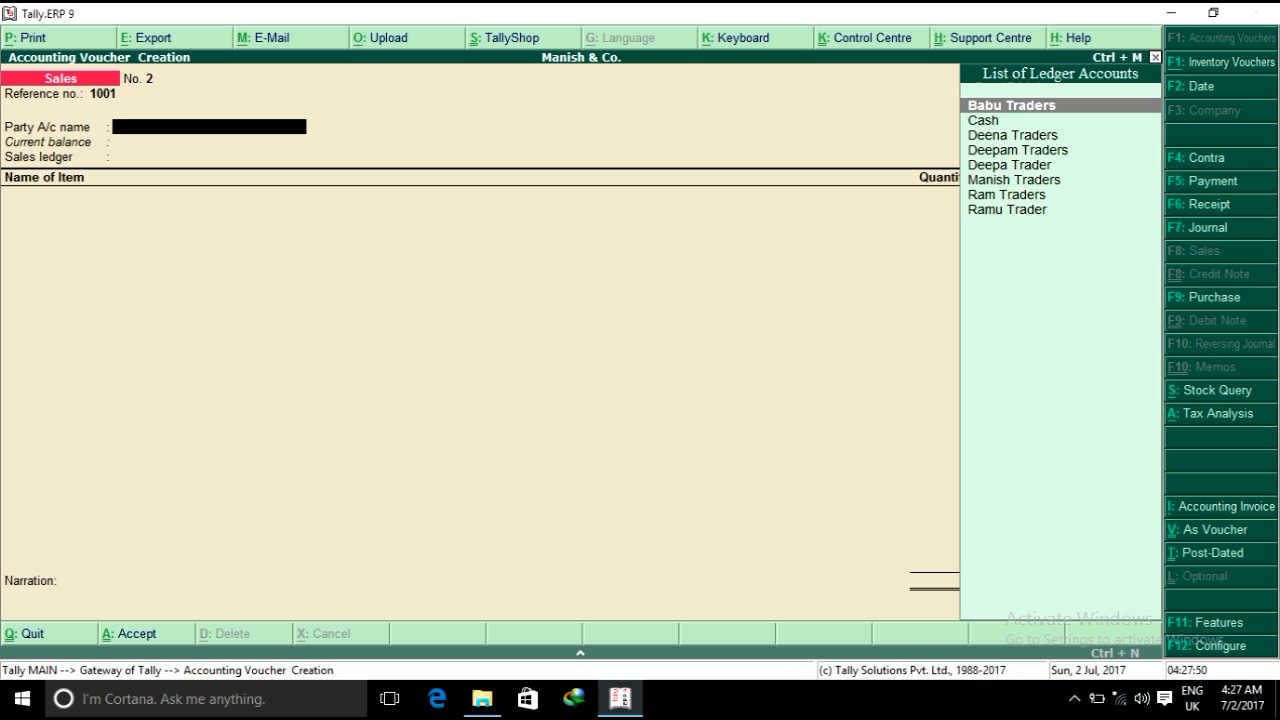
{"action": "key", "text": "Down"}
{"action": "key", "text": "Down"}
{"action": "key", "text": "Down"}
{"action": "key", "text": "Down"}
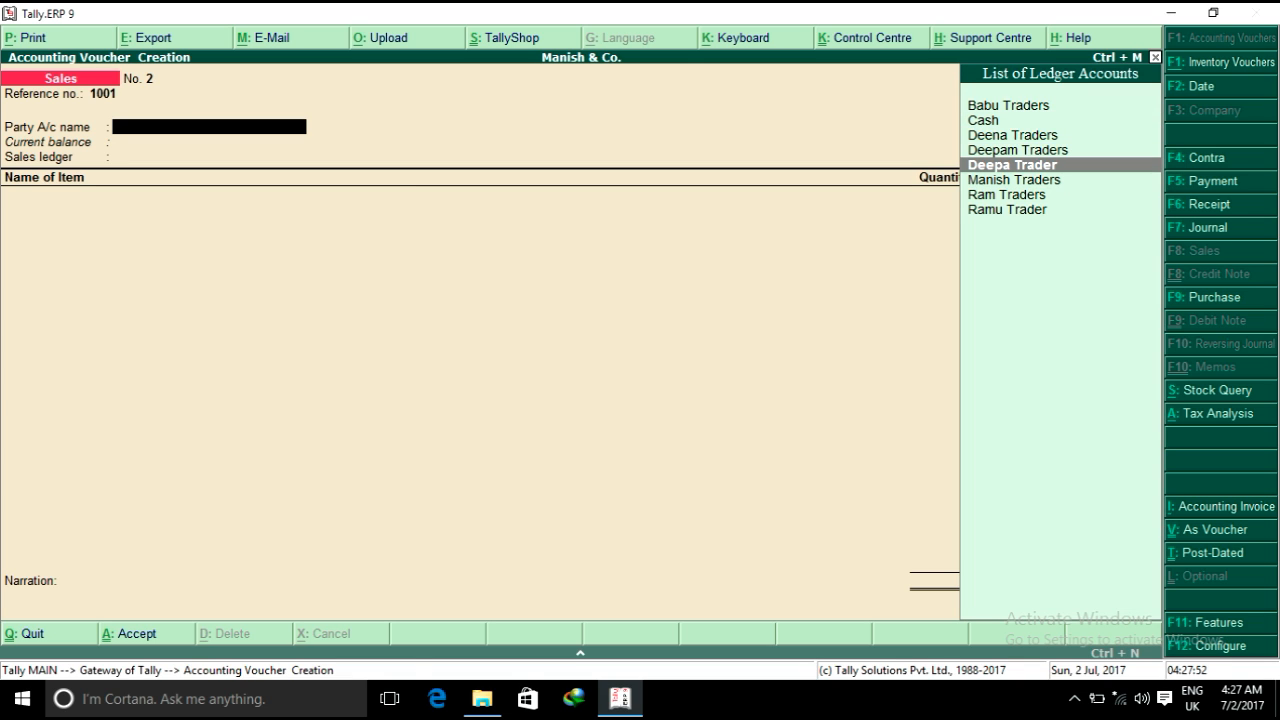
{"action": "key", "text": "Return"}
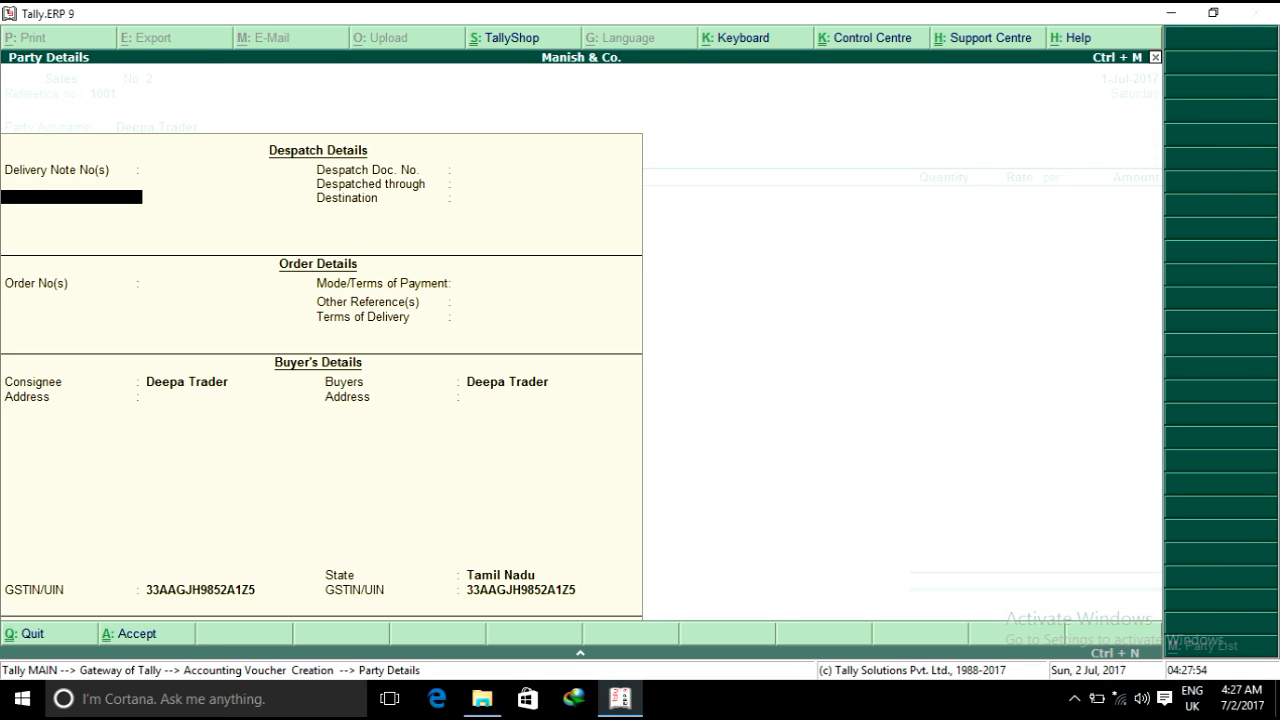
{"action": "key", "text": "ctrl+a"}
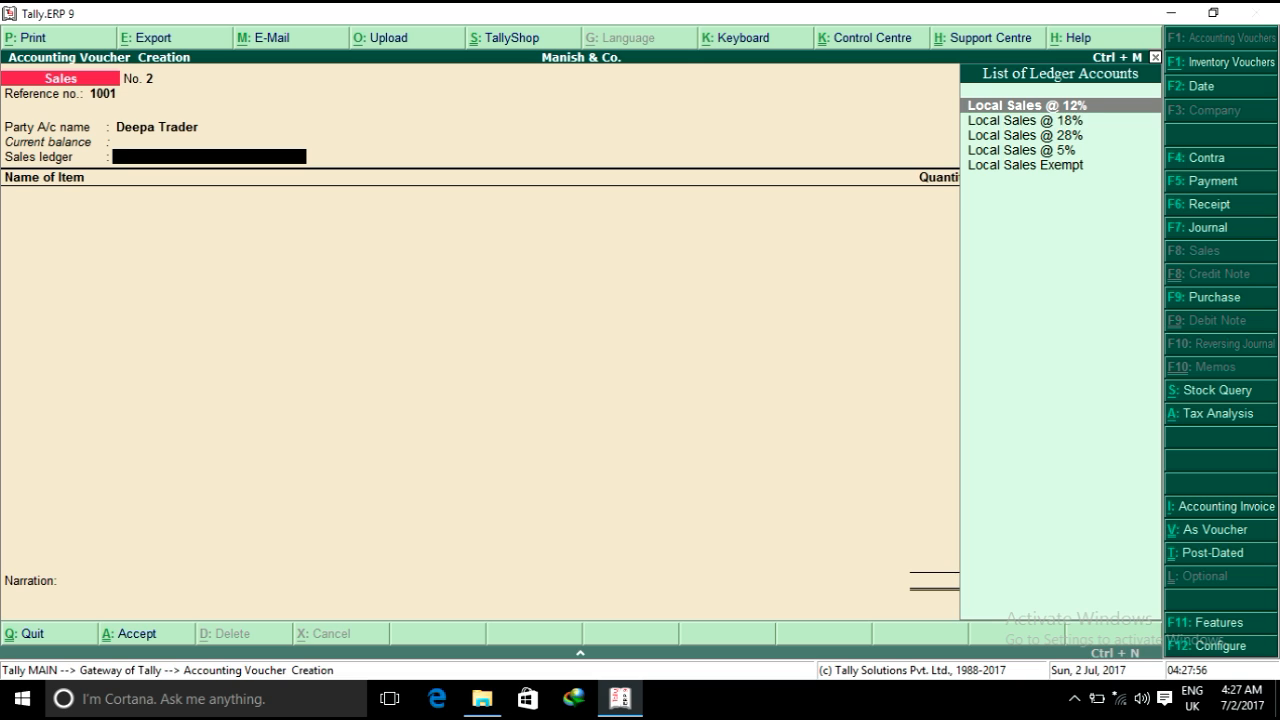
Step: Assign the Local Sales @ 28% sales ledger to the voucher with the tax classification Sales Taxable
{"action": "key", "text": "Down"}
{"action": "key", "text": "Down"}
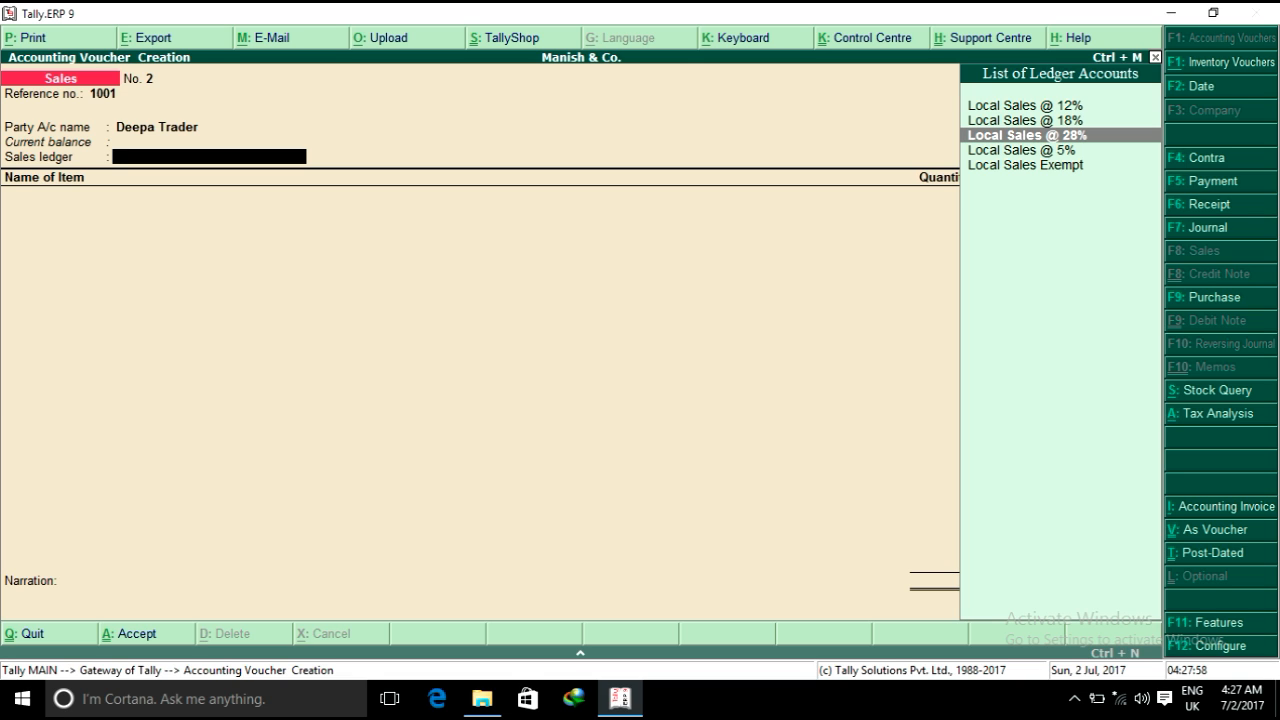
{"action": "key", "text": "Return"}
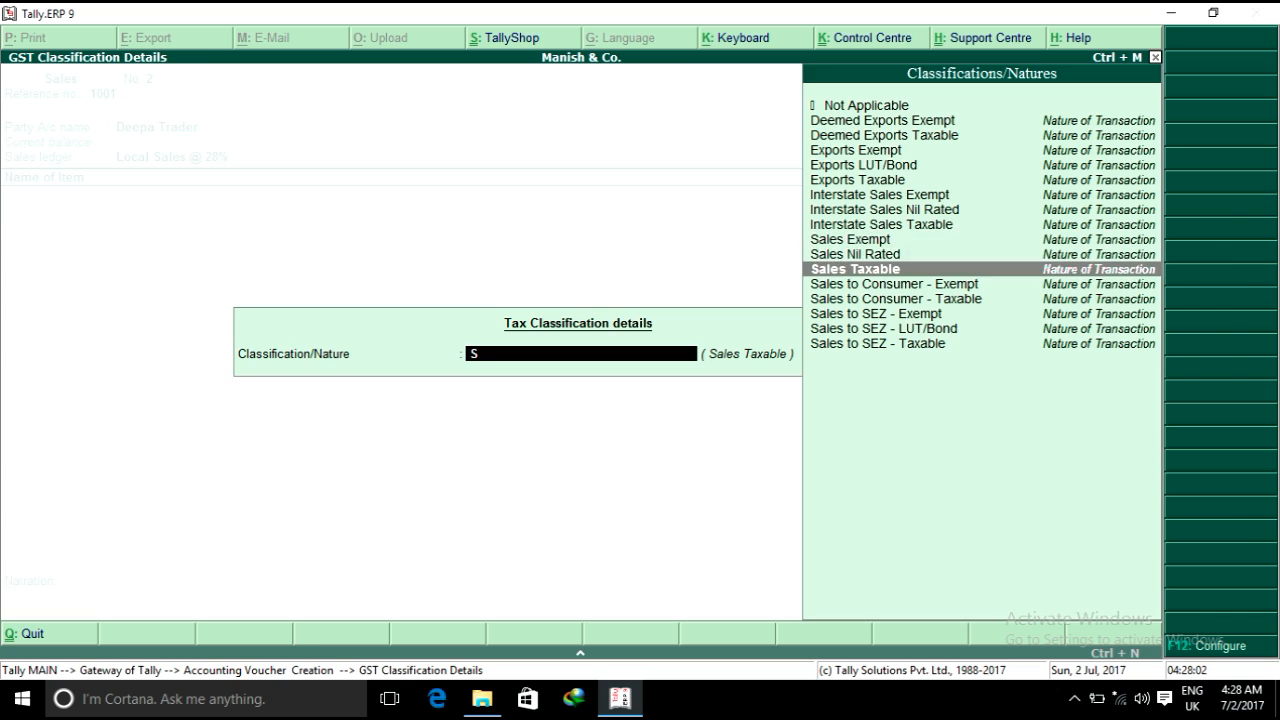
{"action": "key", "text": "Return"}
Step: Add the stock item Table Fan with a quantity of 1 Nos., accepting the filled-in rate of 2,800.00
{"action": "type", "text": "T"}
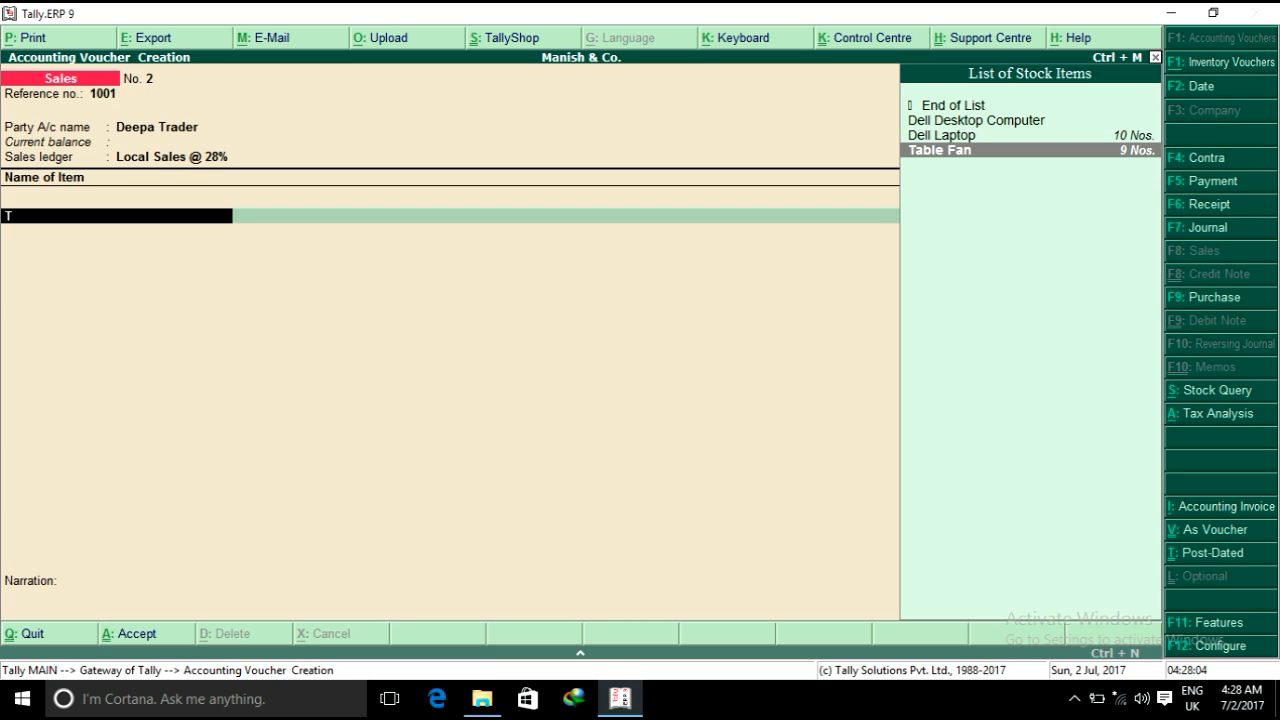
{"action": "key", "text": "Return"}
{"action": "type", "text": "1"}
{"action": "key", "text": "Return"}
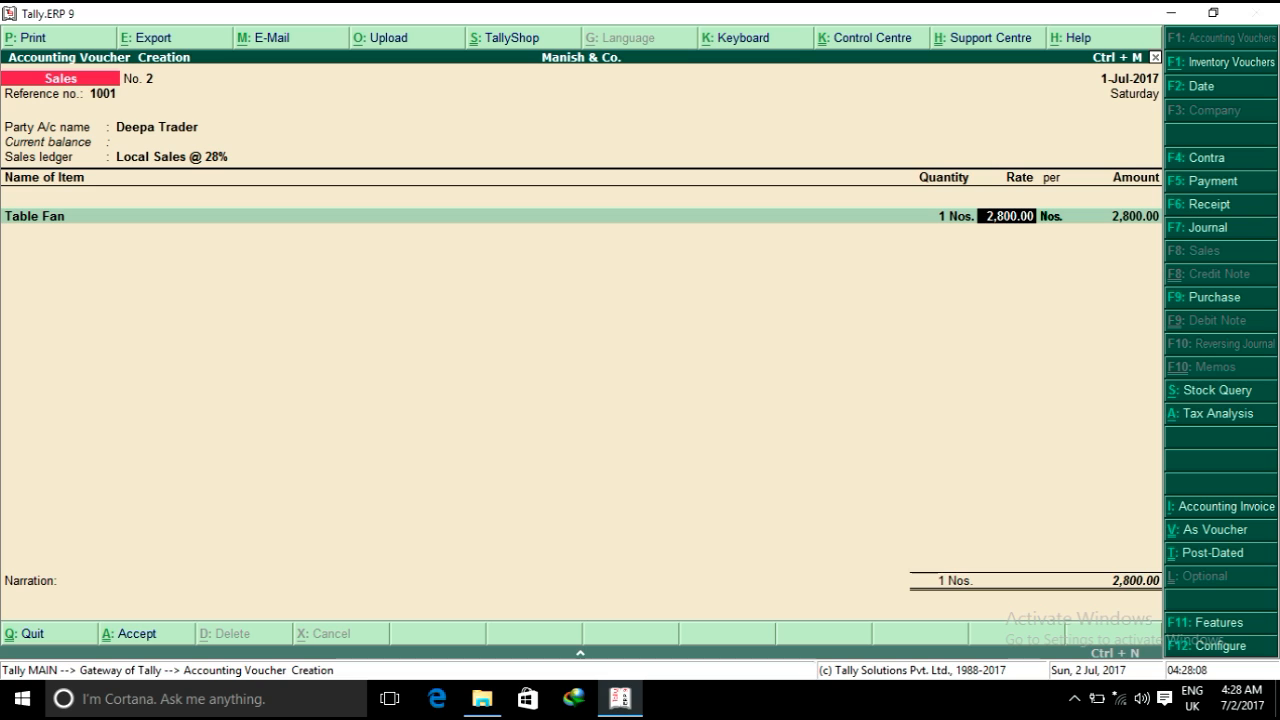
{"action": "key", "text": "Return"}
{"action": "key", "text": "Return"}
{"action": "key", "text": "Return"}
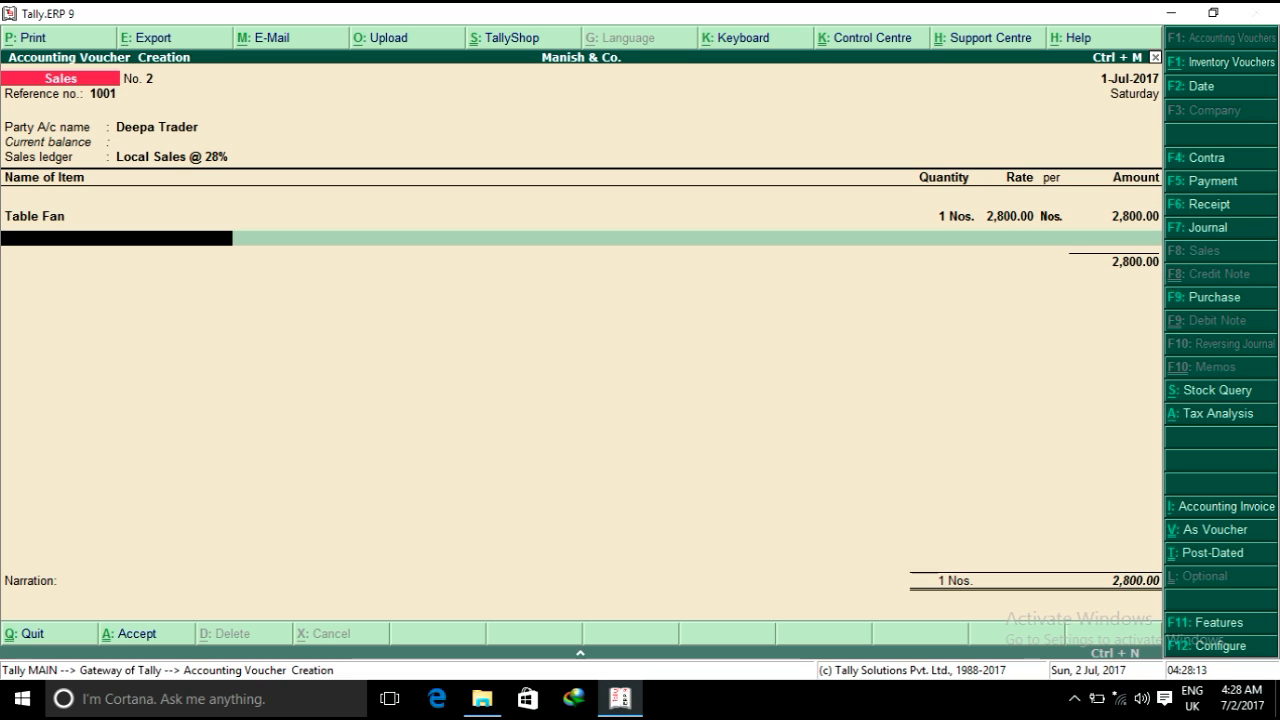
Step: End the item list and add the CGST and SGST tax ledgers, accepting the calculated amounts
{"action": "key", "text": "Return"}
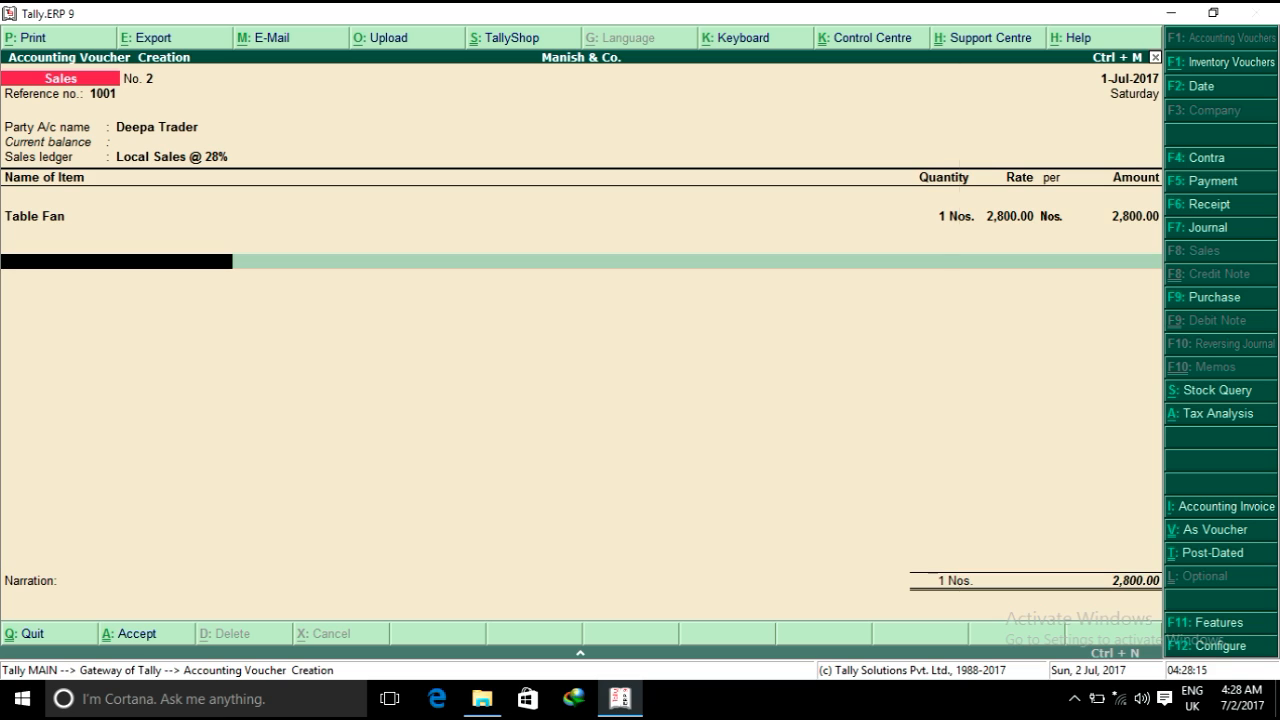
{"action": "type", "text": "C"}
{"action": "key", "text": "Down"}
{"action": "key", "text": "Up"}
{"action": "key", "text": "Return"}
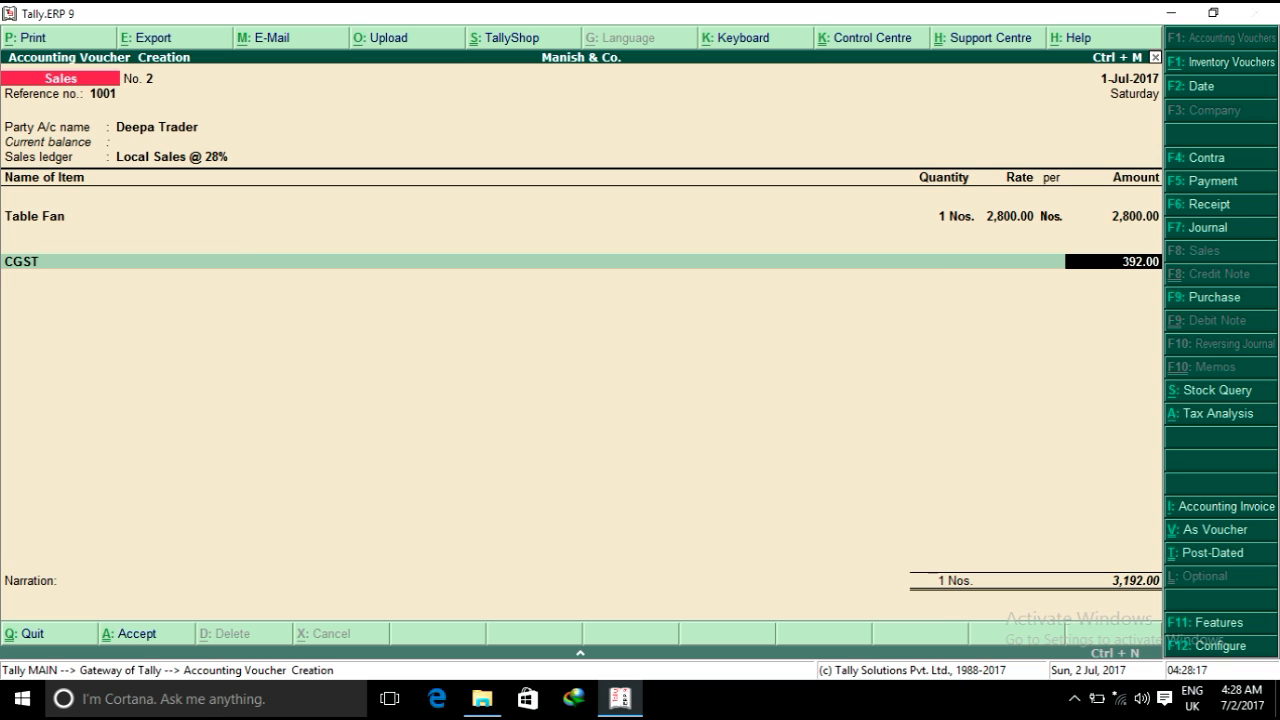
{"action": "key", "text": "Return"}
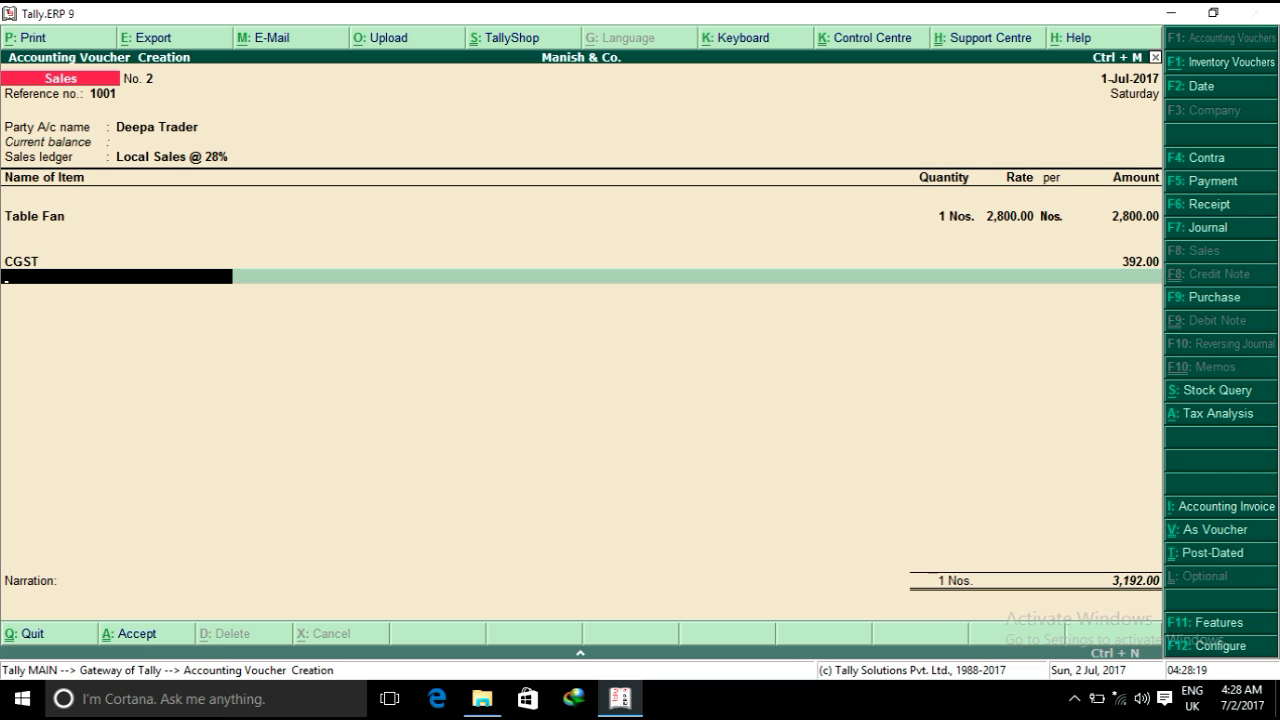
{"action": "type", "text": "S"}
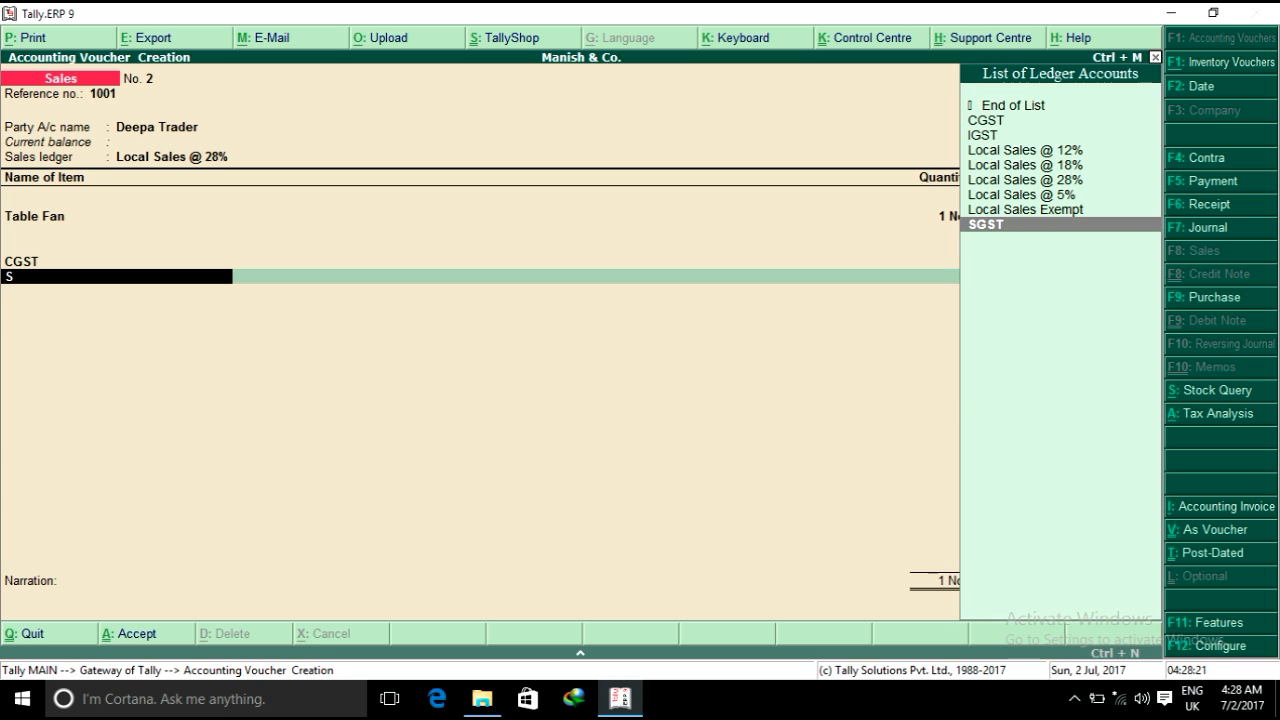
{"action": "key", "text": "Return"}
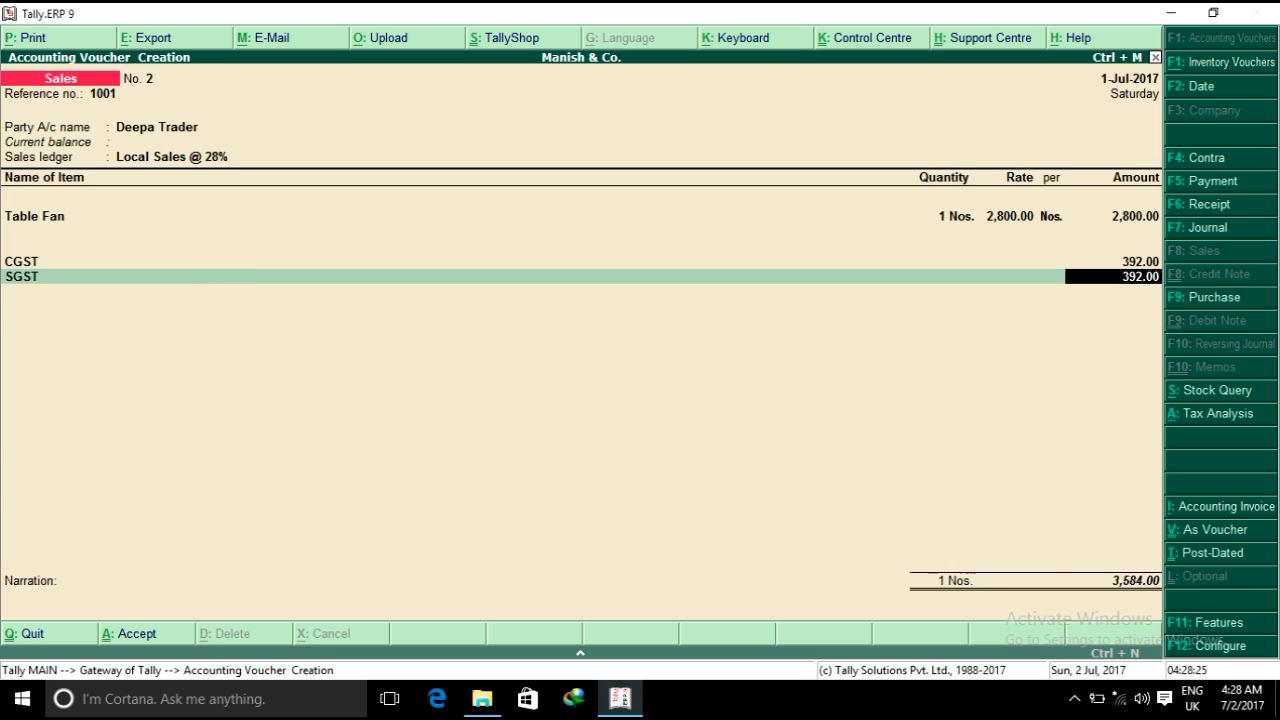
{"action": "key", "text": "Return"}
Step: Finish the ledger list without a narration, save voucher 1001 and quit voucher creation to the Gateway of Tally
{"action": "key", "text": "Return"}
{"action": "key", "text": "Return"}
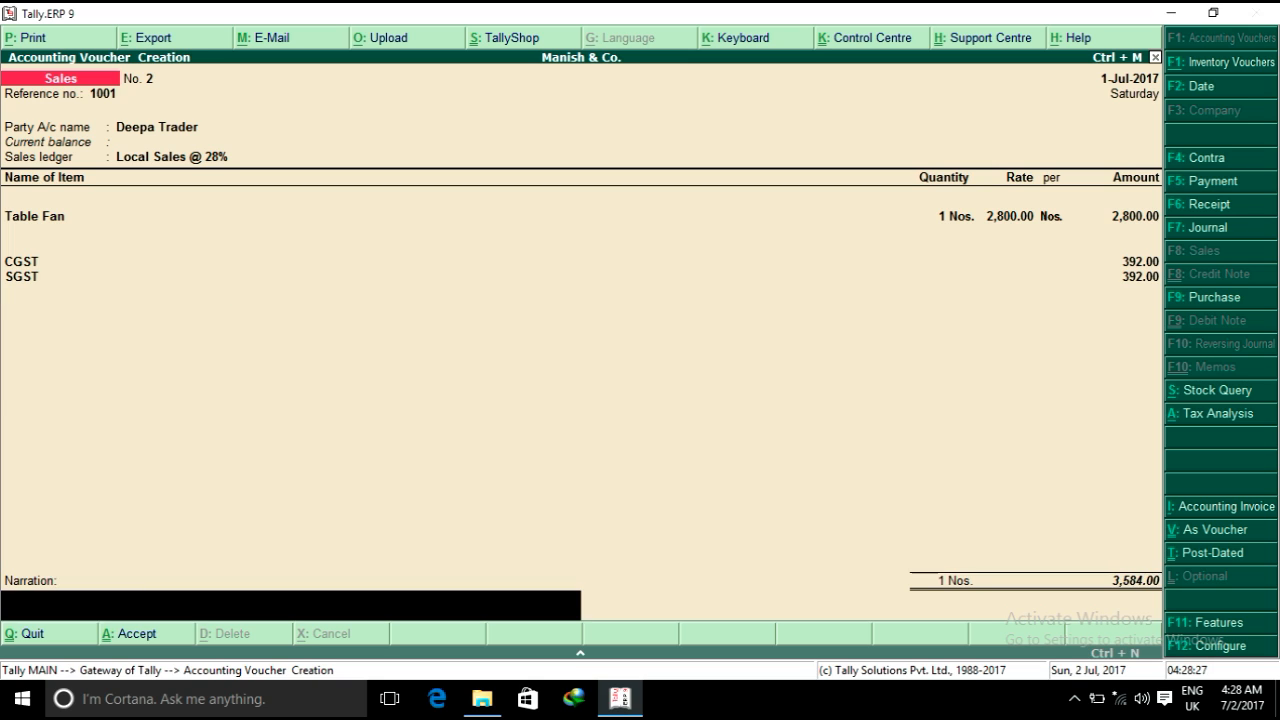
{"action": "key", "text": "Return"}
{"action": "key", "text": "Return"}
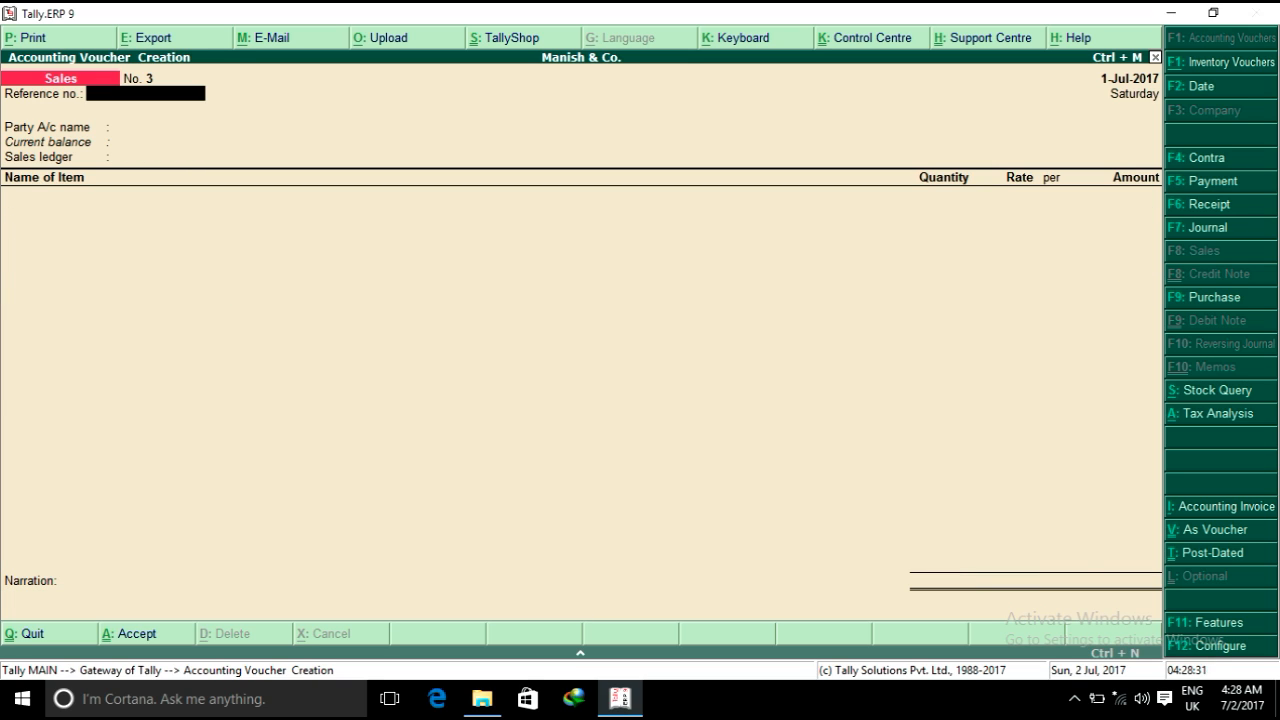
{"action": "key", "text": "Escape"}
Step: Open the GSTR-1 report from the GST statutory reports again
{"action": "key", "text": "d"}
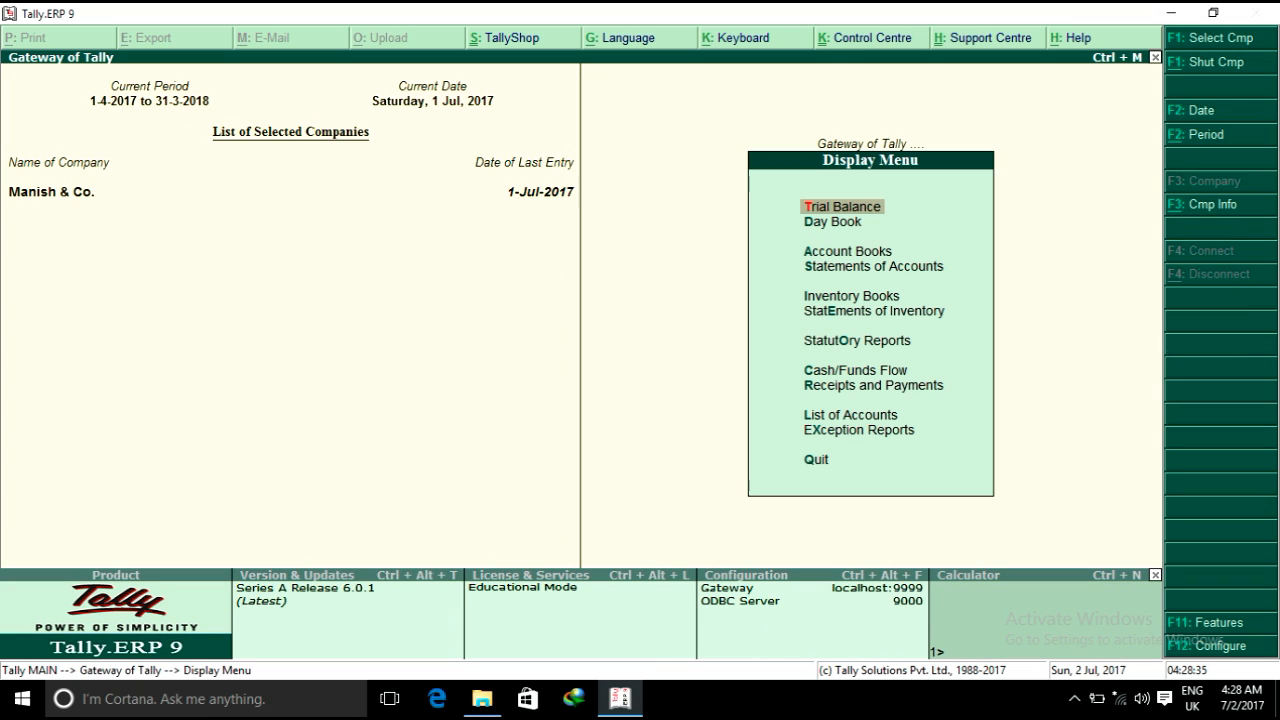
{"action": "key", "text": "o"}
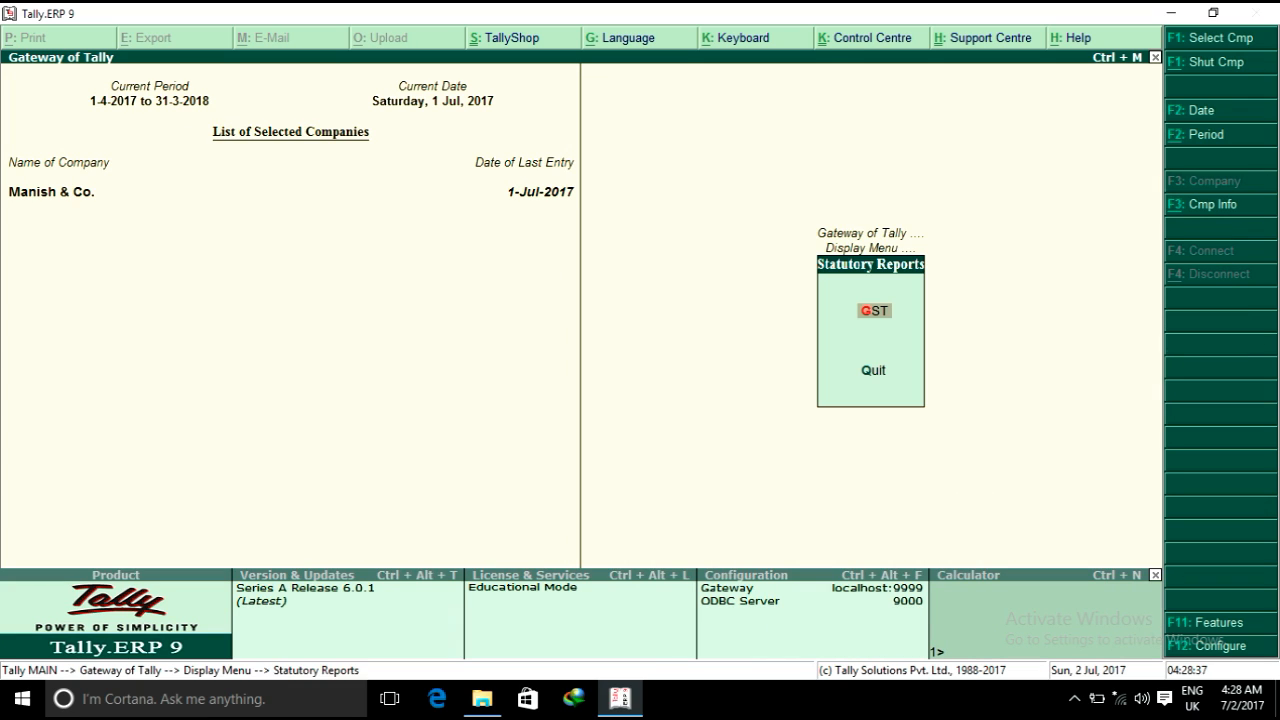
{"action": "key", "text": "g"}
{"action": "key", "text": "1"}
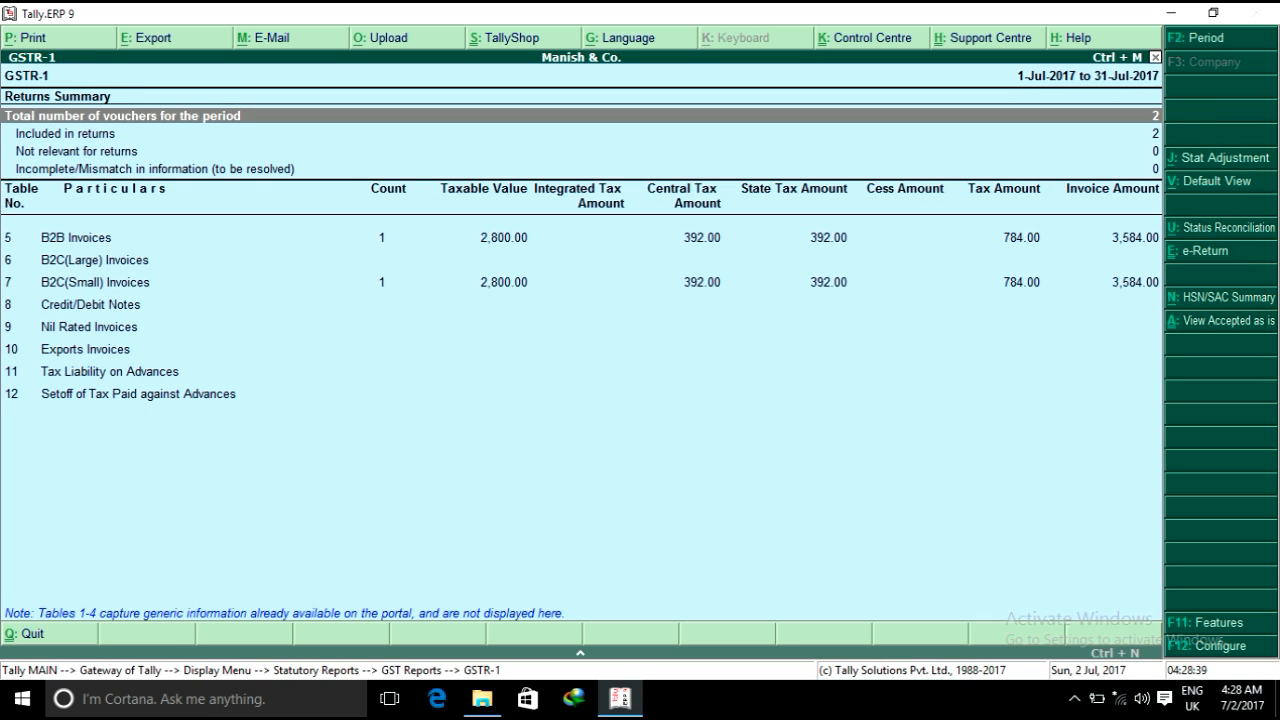
Step: Compare the B2B Invoices and B2C(Small) Invoices rows in the GSTR-1 report
{"action": "key", "text": "Down"}
{"action": "key", "text": "Down"}
{"action": "key", "text": "Down"}
{"action": "key", "text": "Down"}
{"action": "key", "text": "Up"}
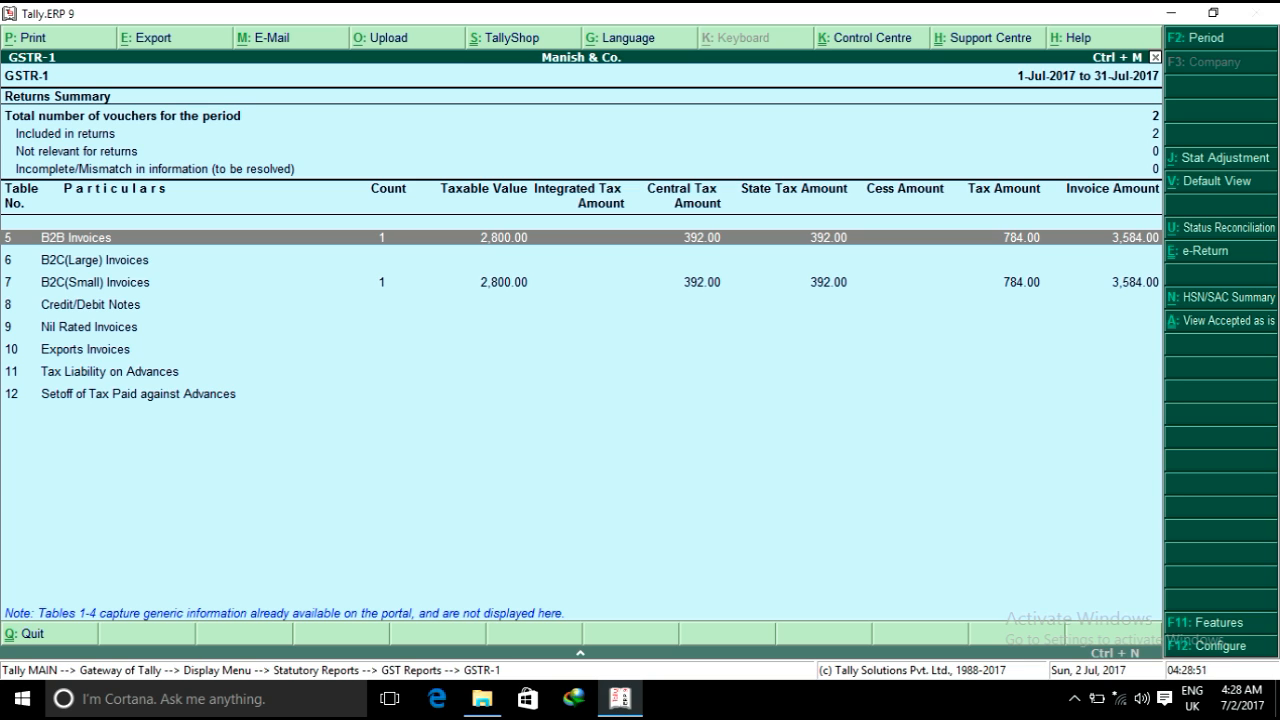
{"action": "key", "text": "Down"}
{"action": "key", "text": "Down"}
{"action": "key", "text": "Down"}
{"action": "key", "text": "Up"}
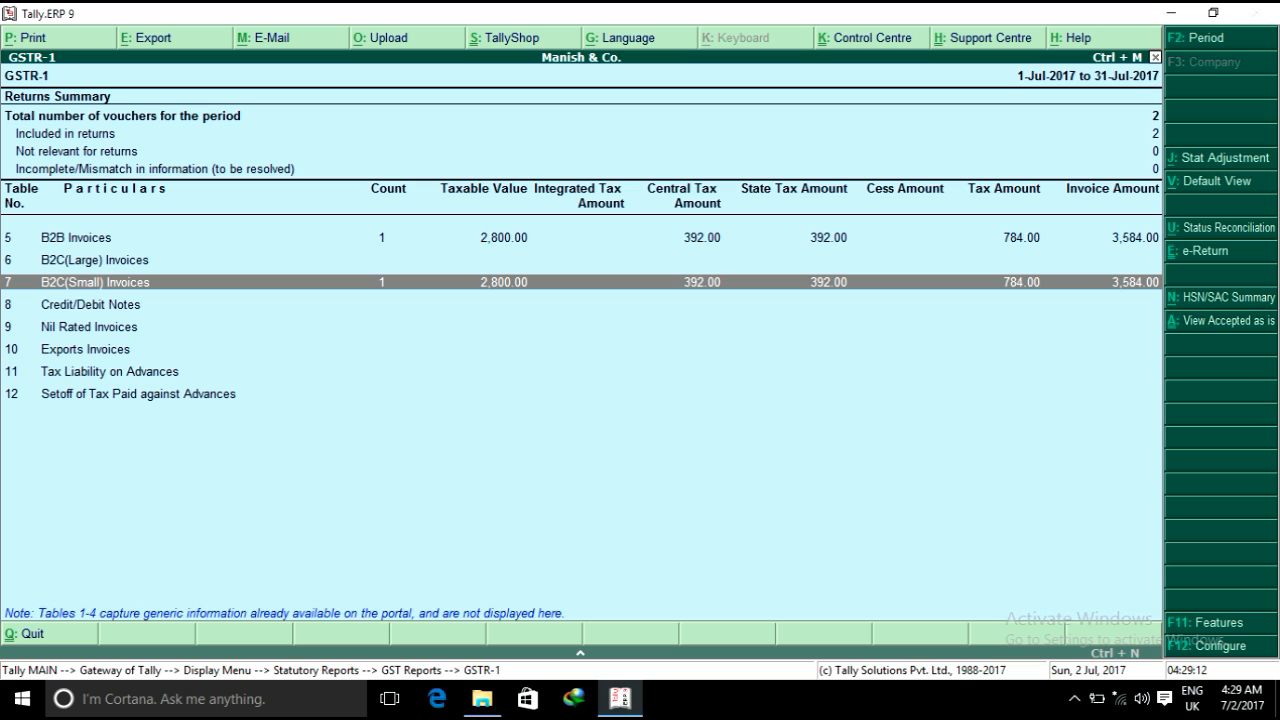
Step: Review the GSTR-1 rows from Incomplete/Mismatch in information through Nil Rated Invoices, then return to the Gateway of Tally
{"action": "key", "text": "Up"}
{"action": "key", "text": "Up"}
{"action": "key", "text": "Up"}
{"action": "key", "text": "Up"}
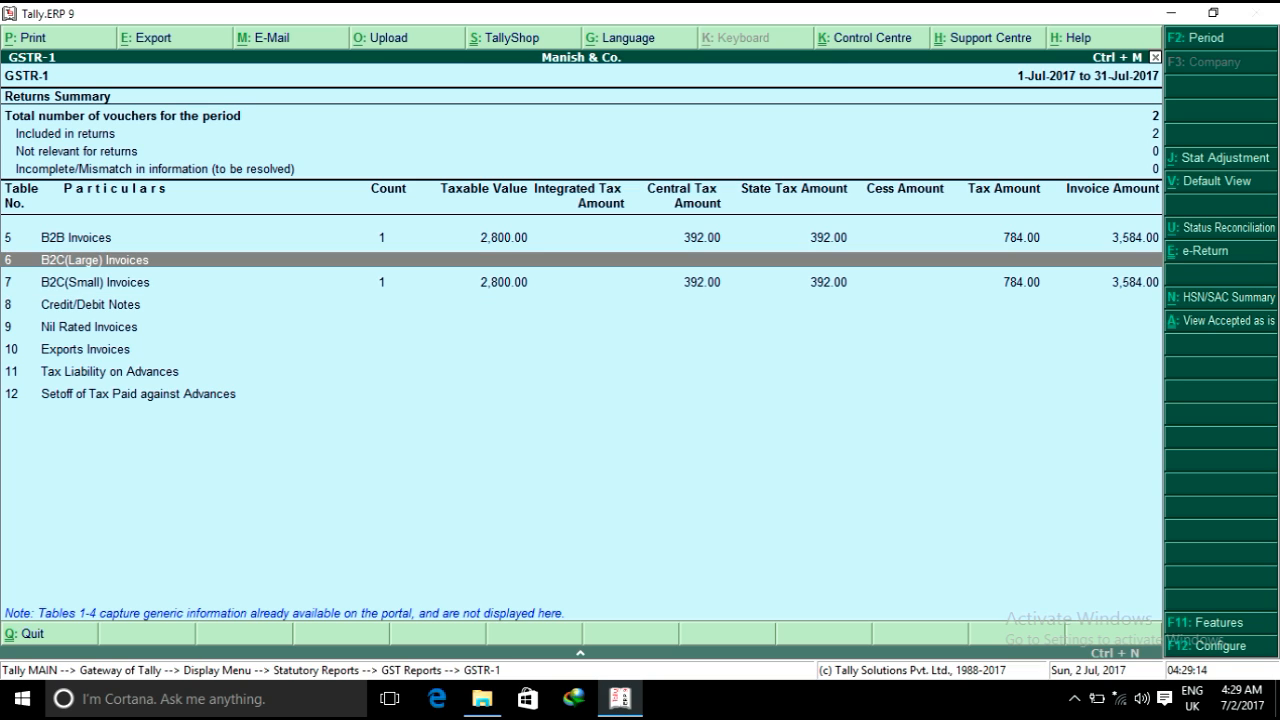
{"action": "key", "text": "Down"}
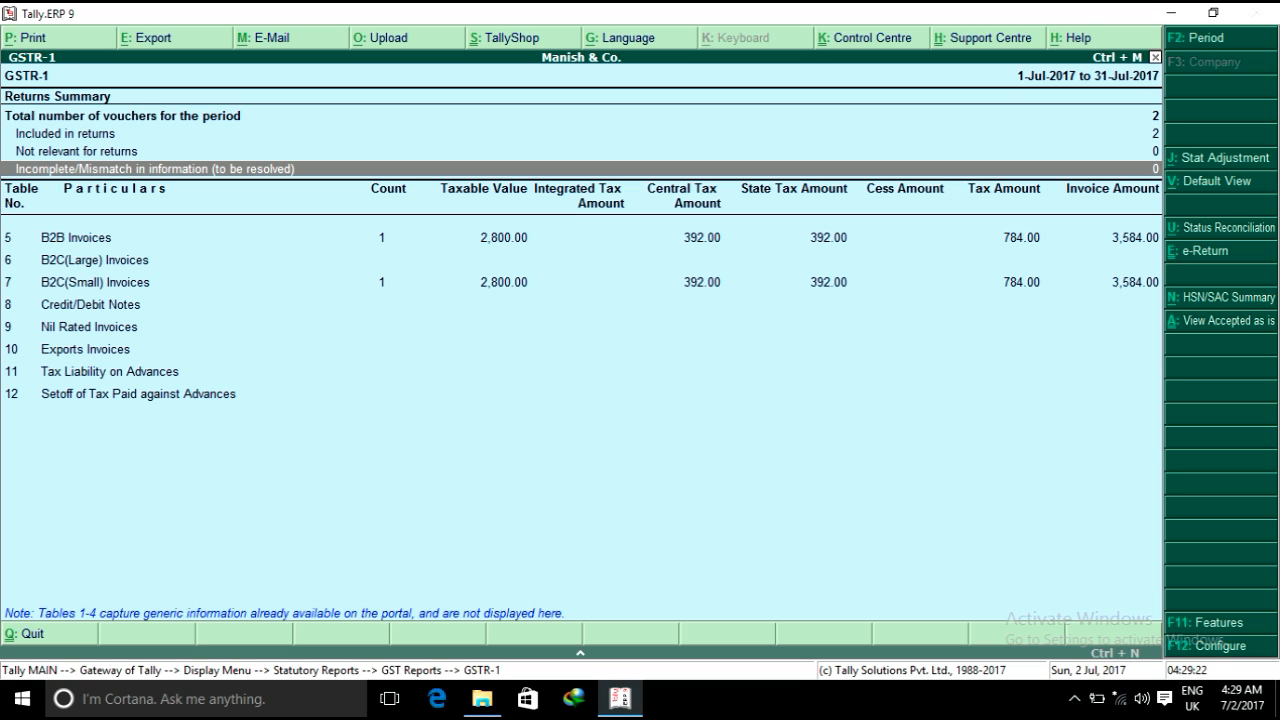
{"action": "key", "text": "Down"}
{"action": "key", "text": "Down"}
{"action": "key", "text": "Down"}
{"action": "key", "text": "Down"}
{"action": "key", "text": "Down"}
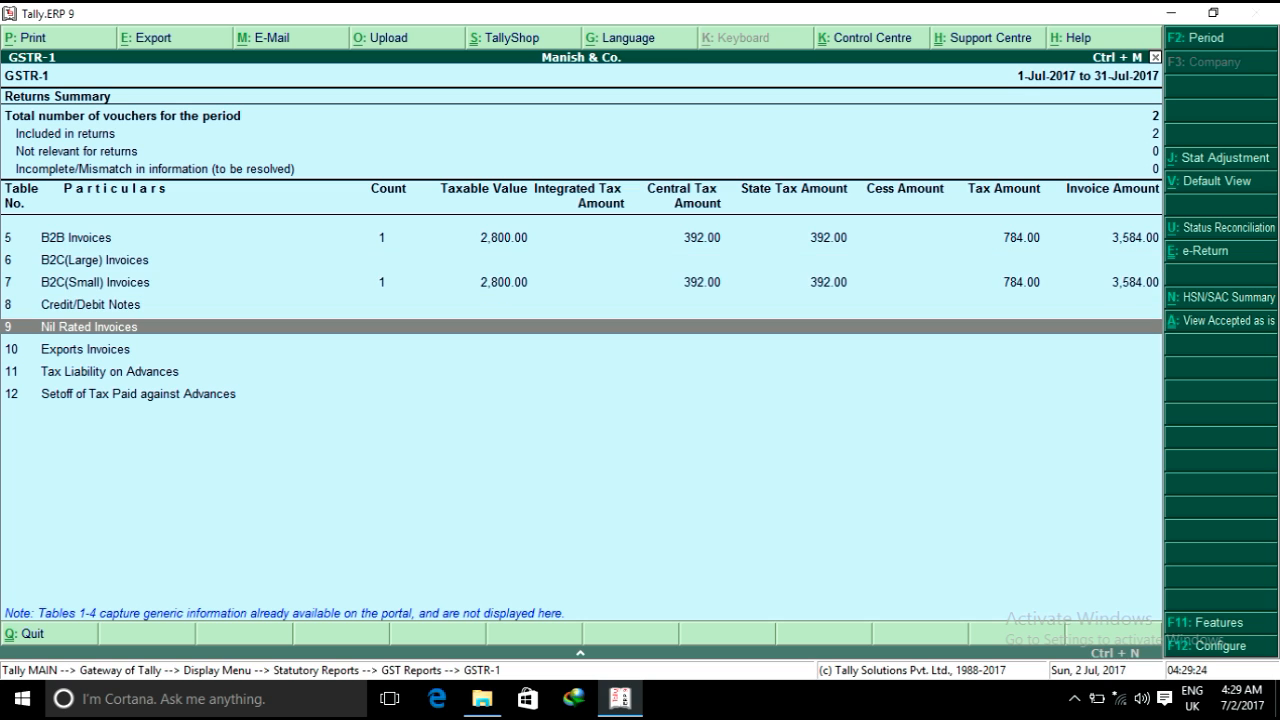
{"action": "key", "text": "Escape"}
{"action": "key", "text": "Escape"}
{"action": "key", "text": "Escape"}
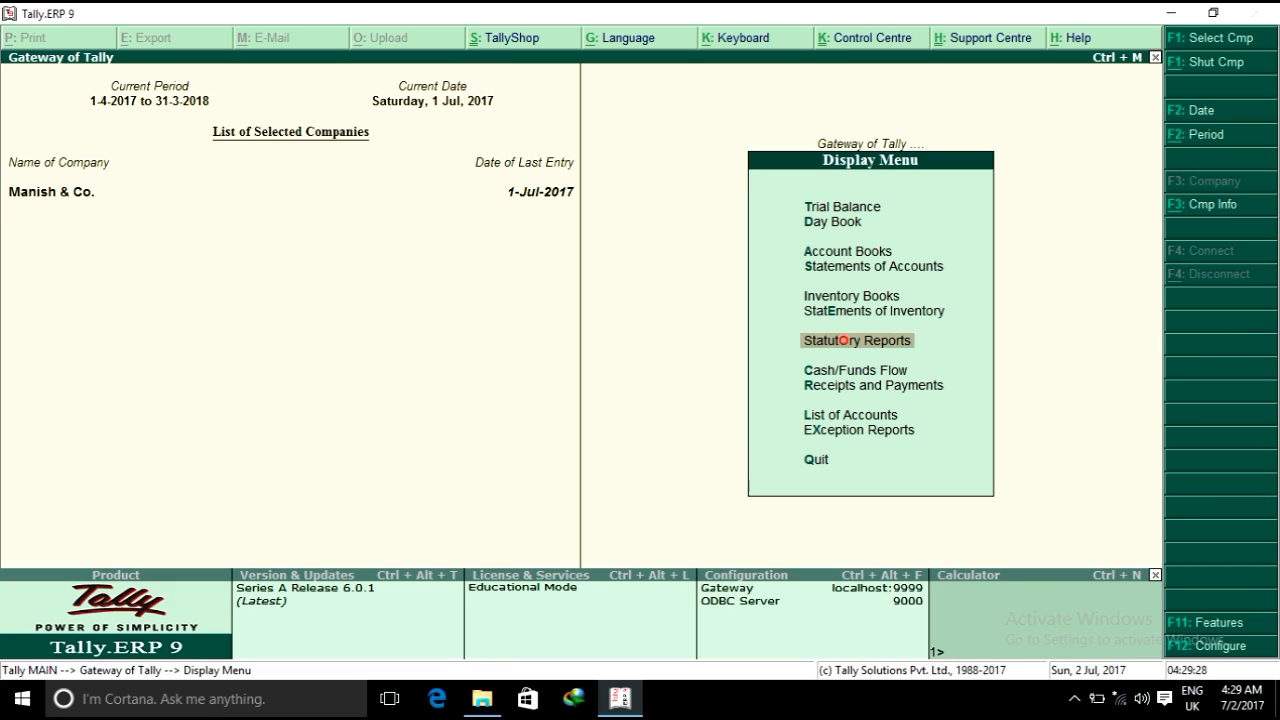
{"action": "key", "text": "Escape"}
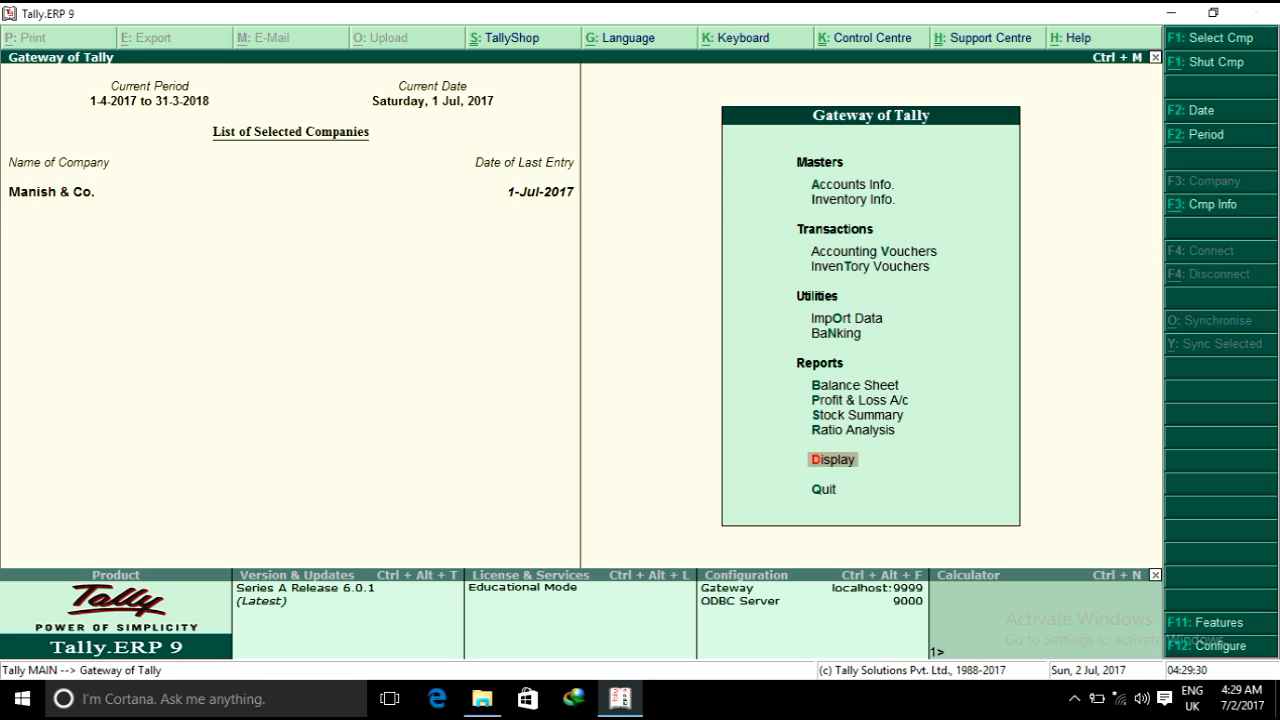
Step: Start a sales voucher with reference number 1002 and party Deepa Trader, accepting the filled-in party details
{"action": "type", "text": "v"}
{"action": "type", "text": "1002"}
{"action": "key", "text": "Return"}
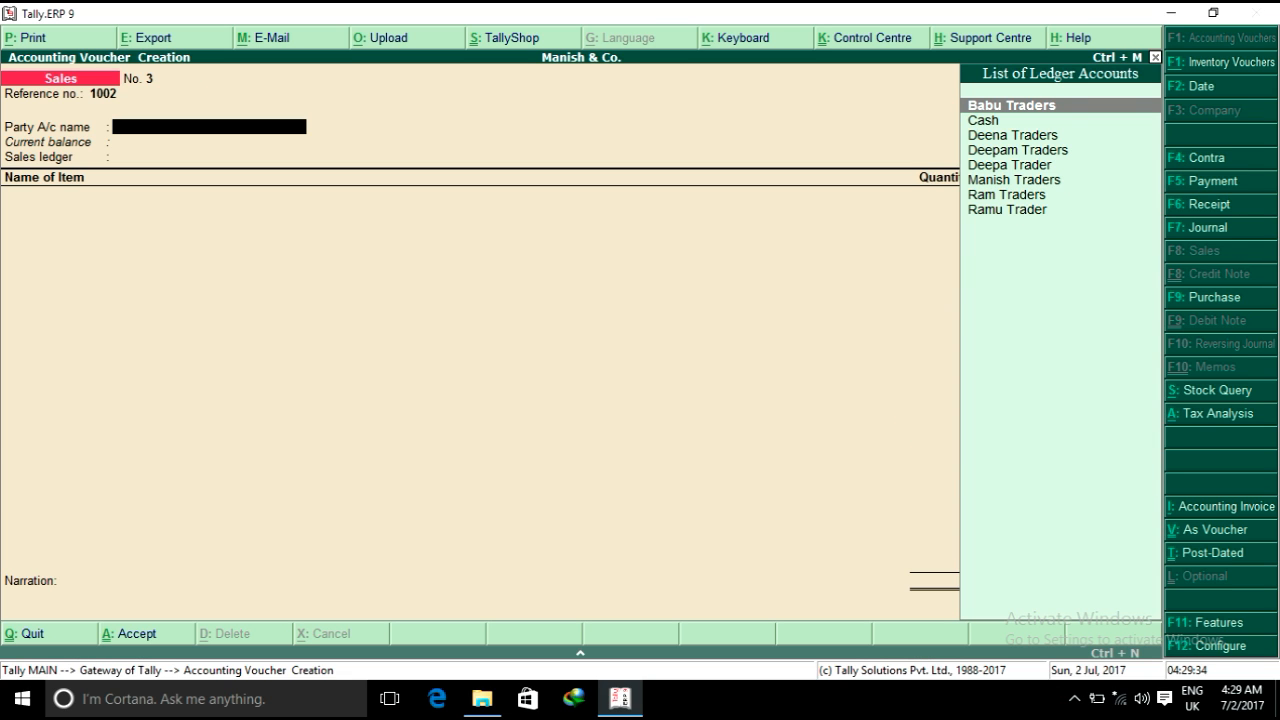
{"action": "key", "text": "Down"}
{"action": "key", "text": "Down"}
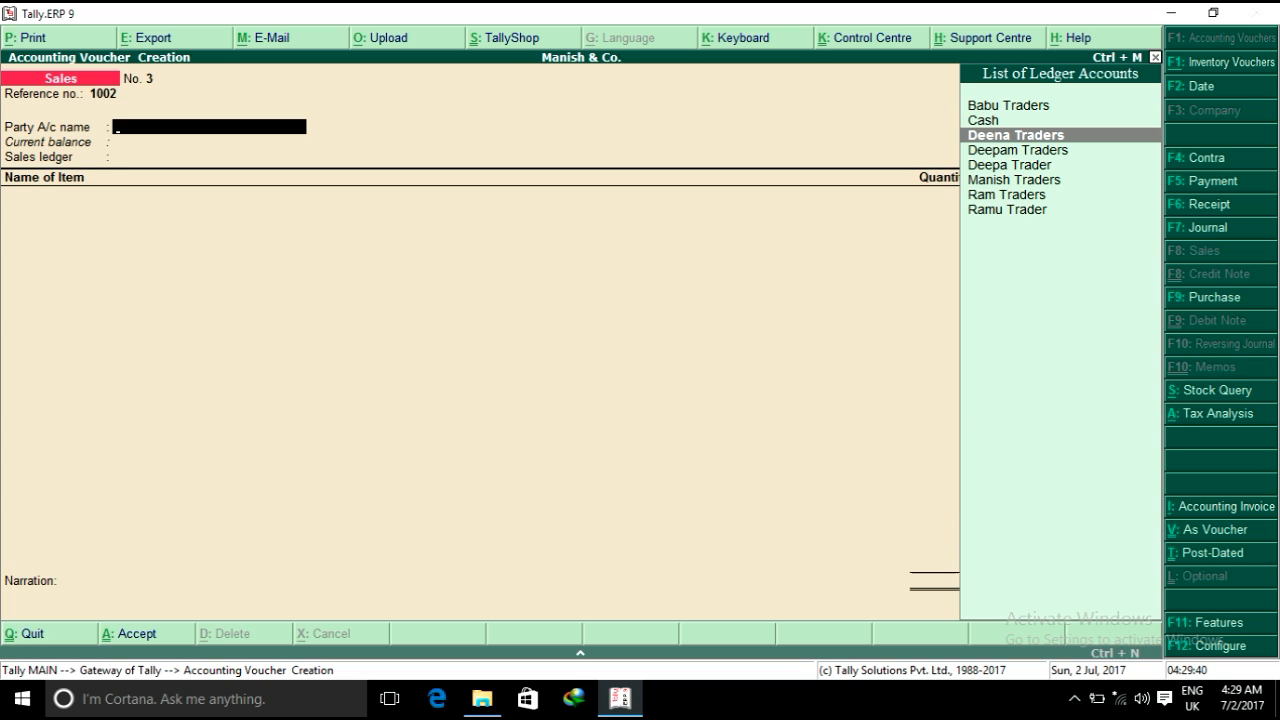
{"action": "key", "text": "Down"}
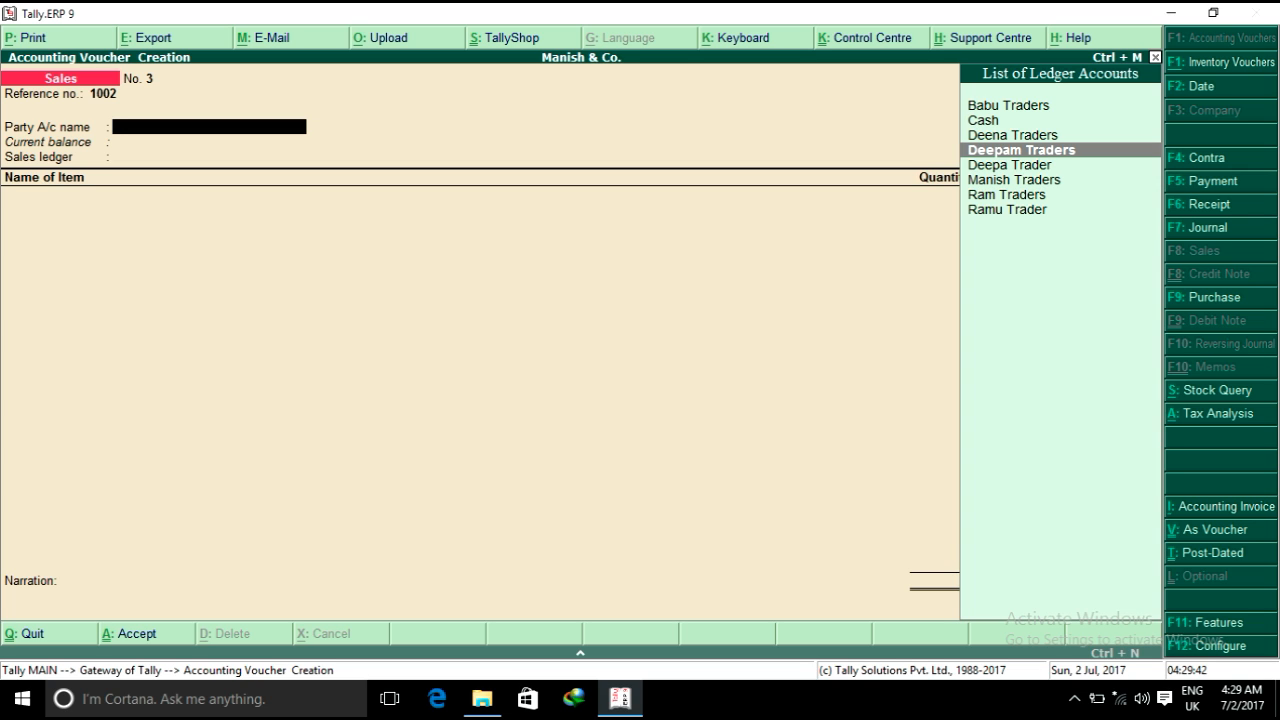
{"action": "key", "text": "Down"}
{"action": "key", "text": "Return"}
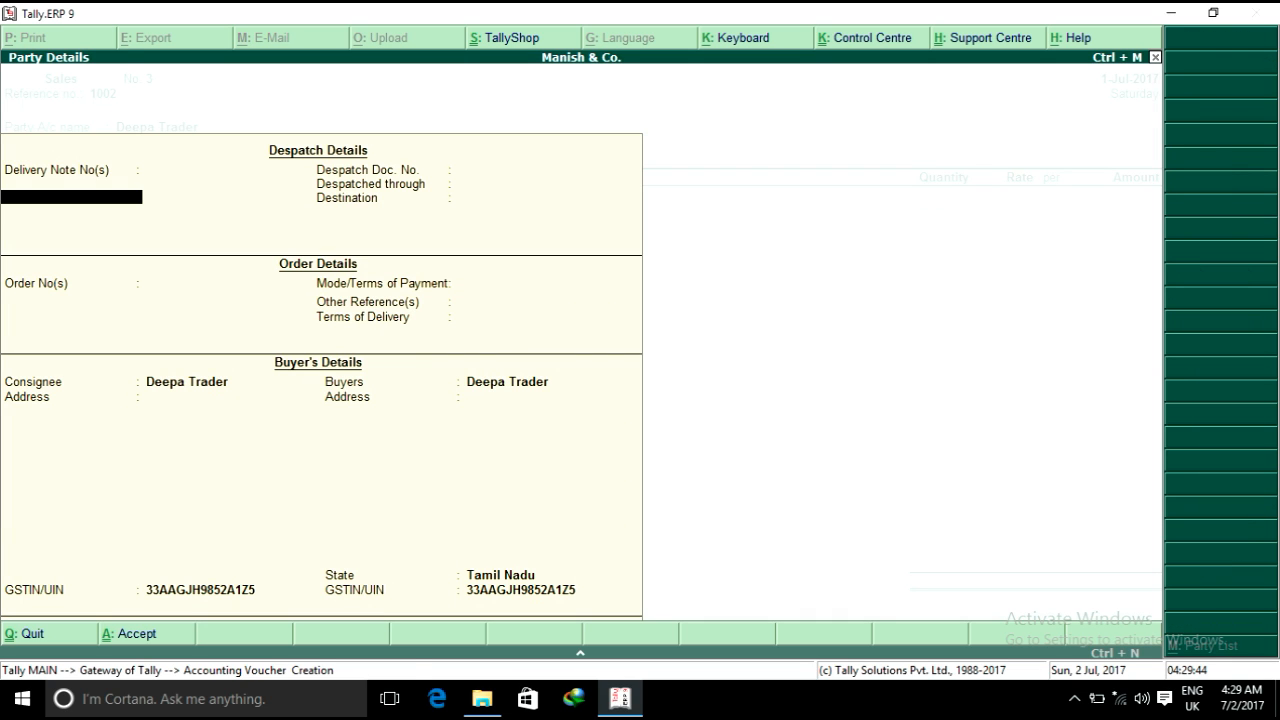
{"action": "key", "text": "ctrl+a"}
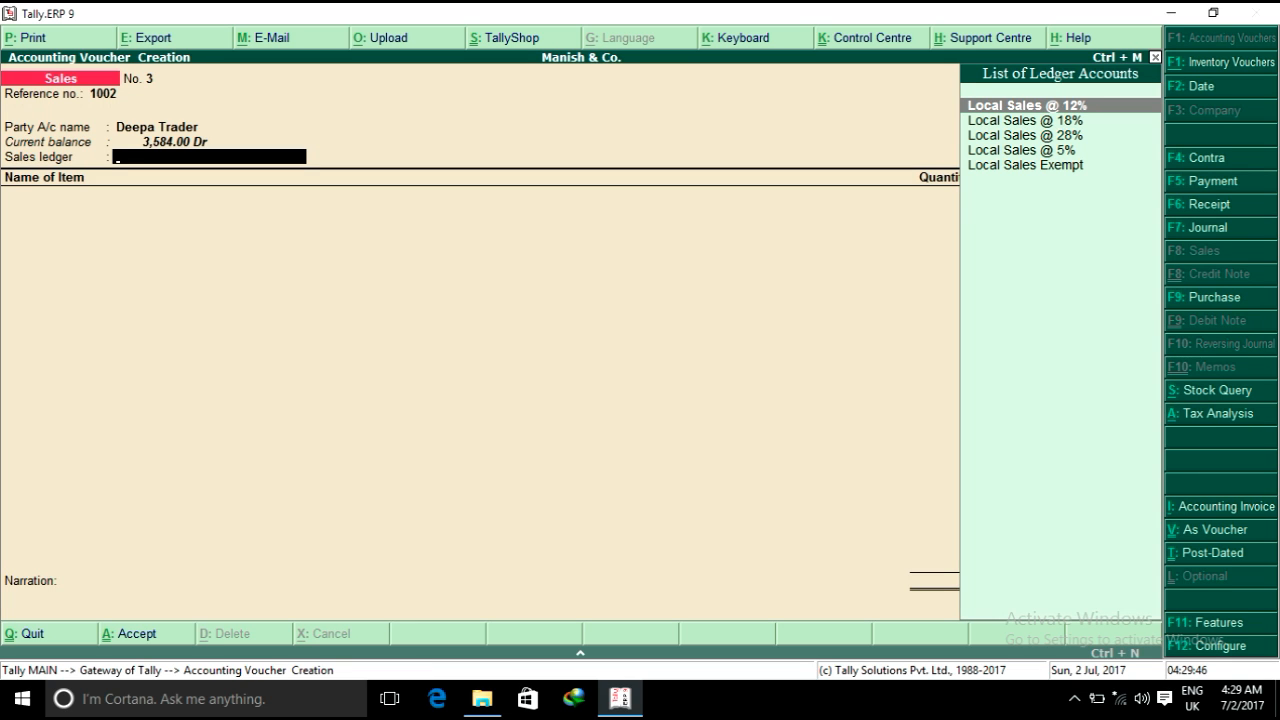
Step: Assign the Local Sales Exempt sales ledger to the voucher with the tax classification Sales Exempt
{"action": "key", "text": "Down"}
{"action": "key", "text": "Down"}
{"action": "key", "text": "Down"}
{"action": "key", "text": "Down"}
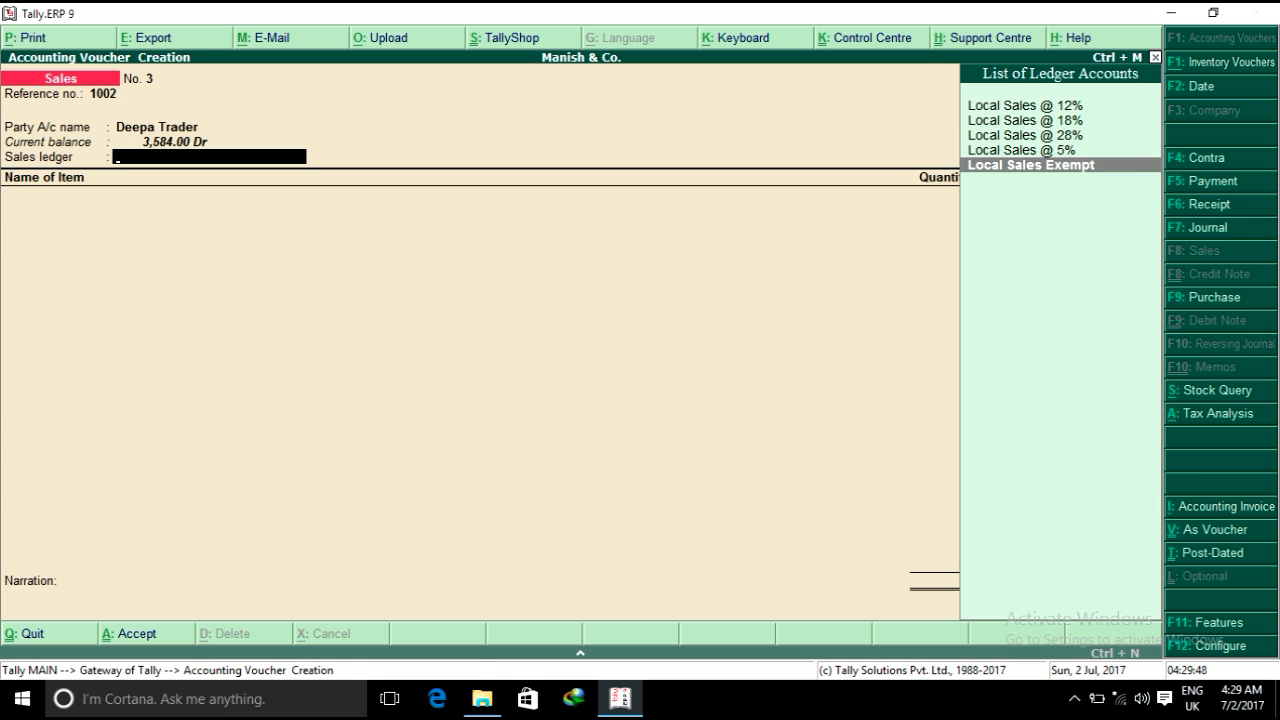
{"action": "key", "text": "Return"}
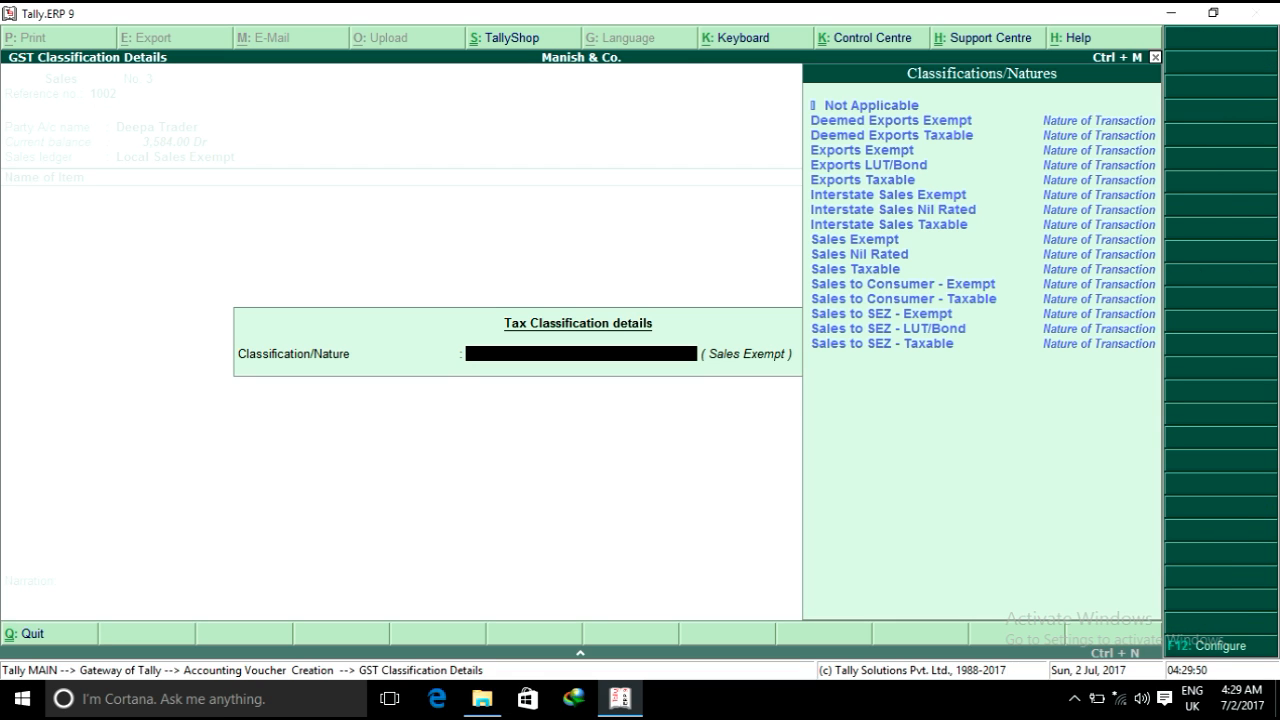
{"action": "key", "text": "Down"}
{"action": "key", "text": "Down"}
{"action": "key", "text": "Down"}
{"action": "key", "text": "Down"}
{"action": "key", "text": "Down"}
{"action": "key", "text": "Down"}
{"action": "key", "text": "Down"}
{"action": "key", "text": "Down"}
{"action": "key", "text": "Down"}
{"action": "key", "text": "Down"}
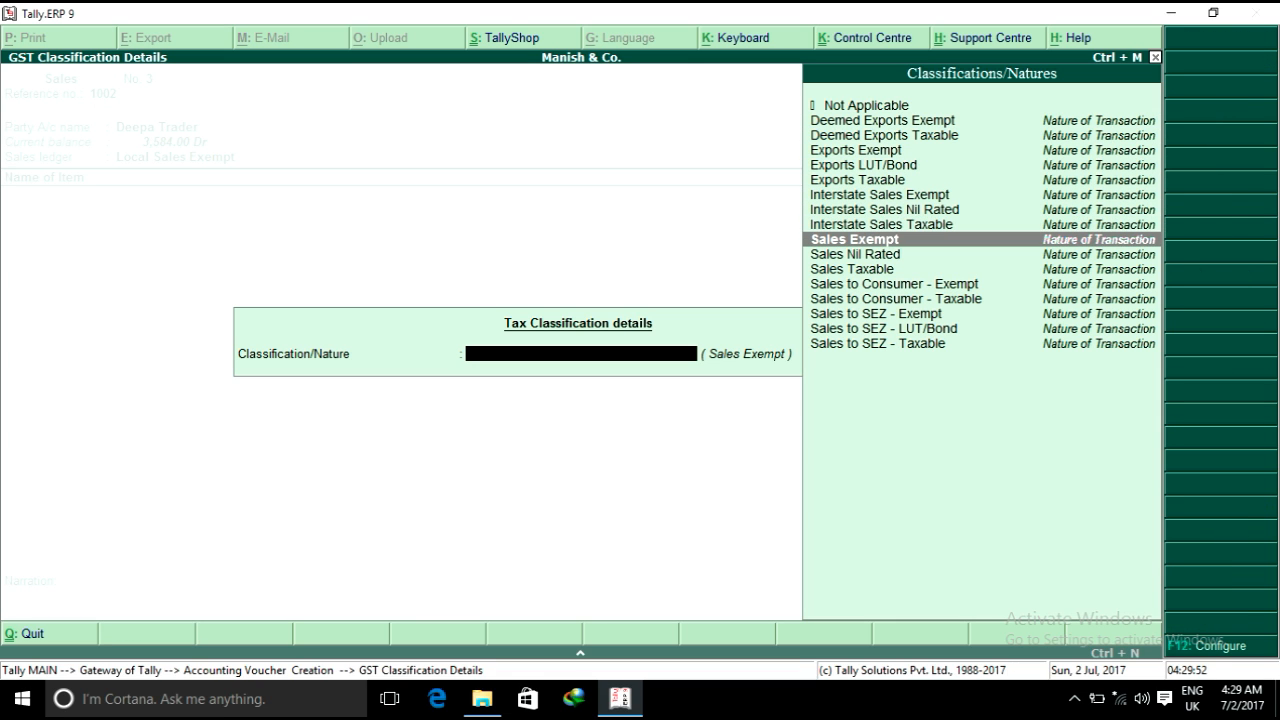
{"action": "key", "text": "Return"}
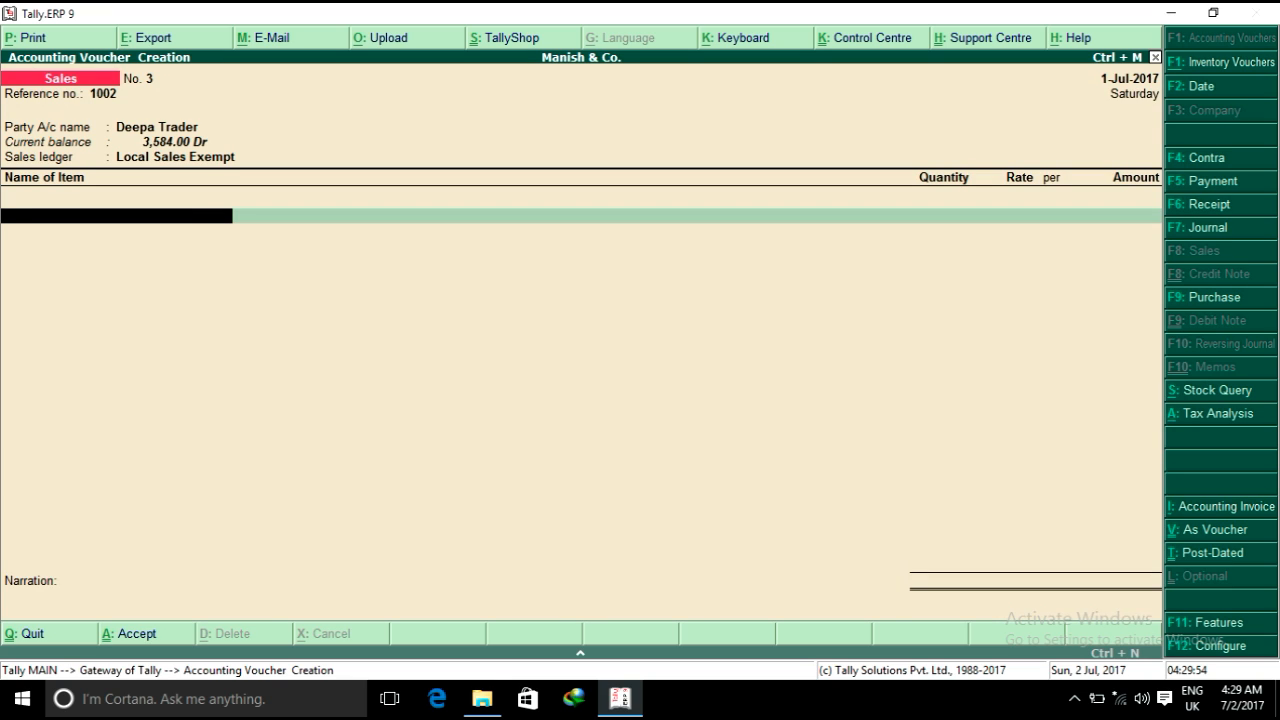
Step: Add 1 Nos. of Table Fan to the exempt sales voucher, accepting the filled-in rate of 2,800.00
{"action": "type", "text": "Ta"}
{"action": "key", "text": "Return"}
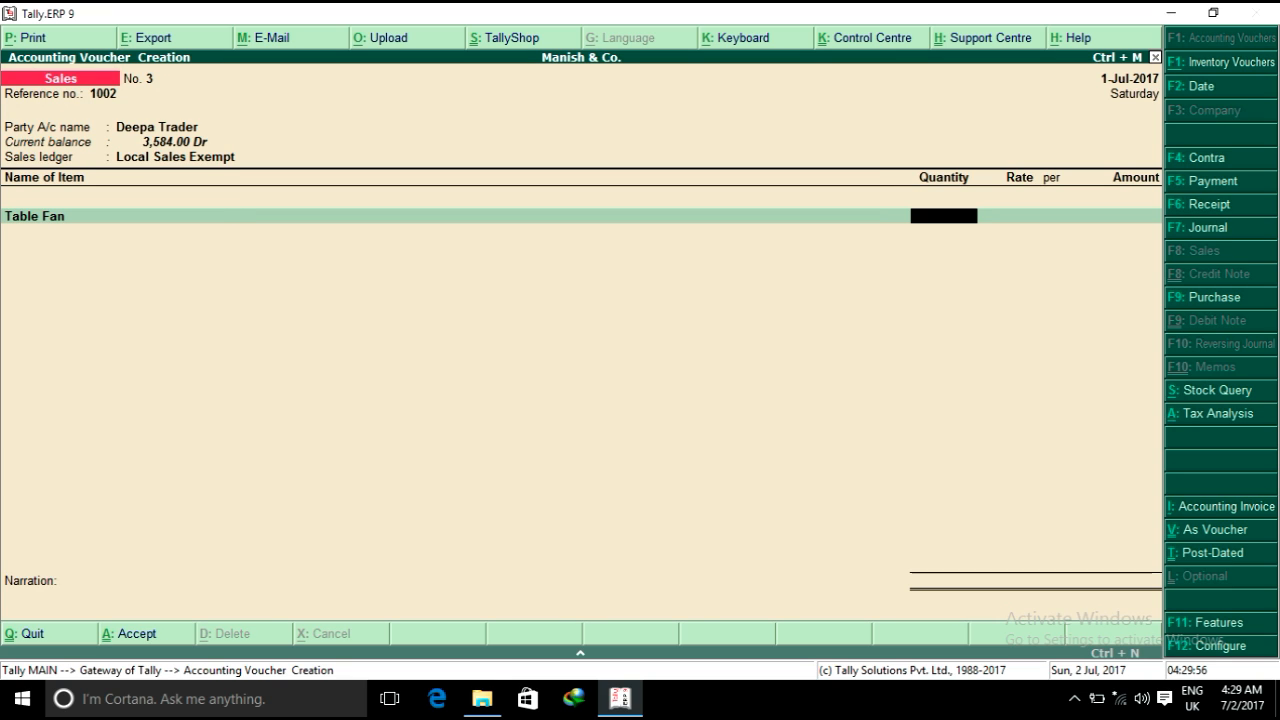
{"action": "type", "text": "1"}
{"action": "key", "text": "Return"}
{"action": "key", "text": "Return"}
{"action": "key", "text": "Return"}
{"action": "key", "text": "Return"}
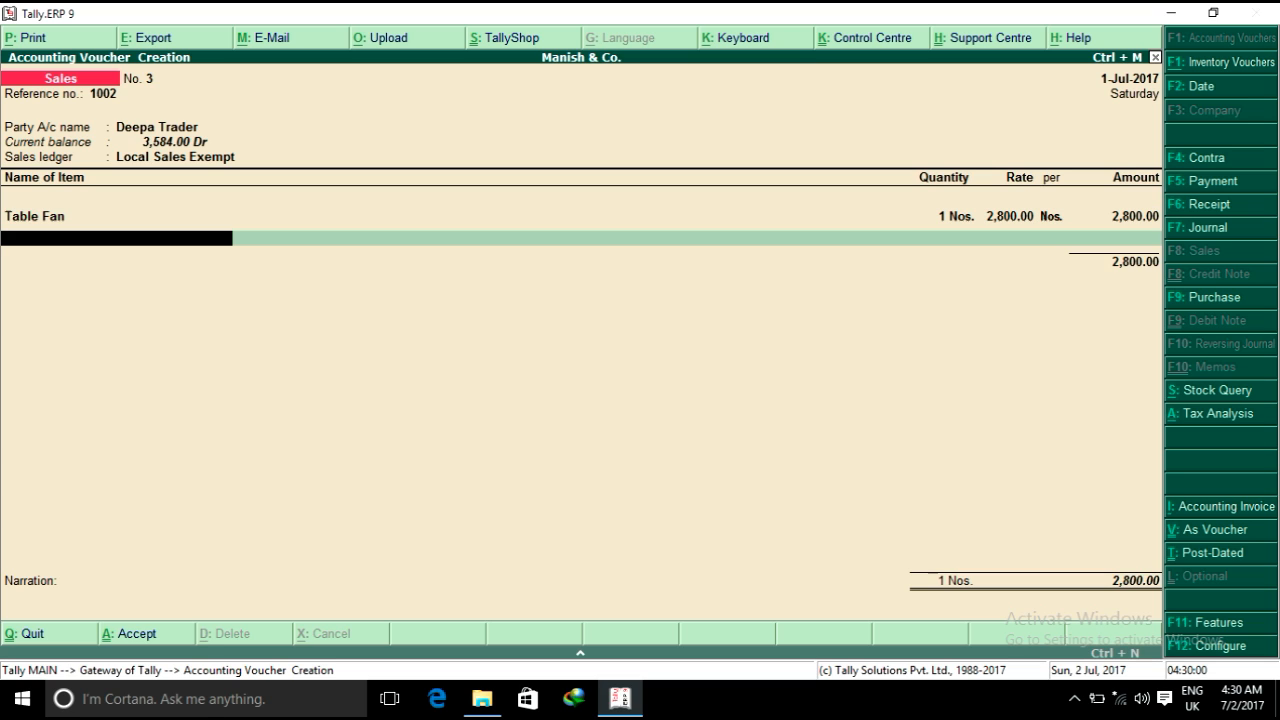
Step: End the item list after Table Fan and try the CGST and IGST tax ledgers on the exempt sales voucher
{"action": "key", "text": "Return"}
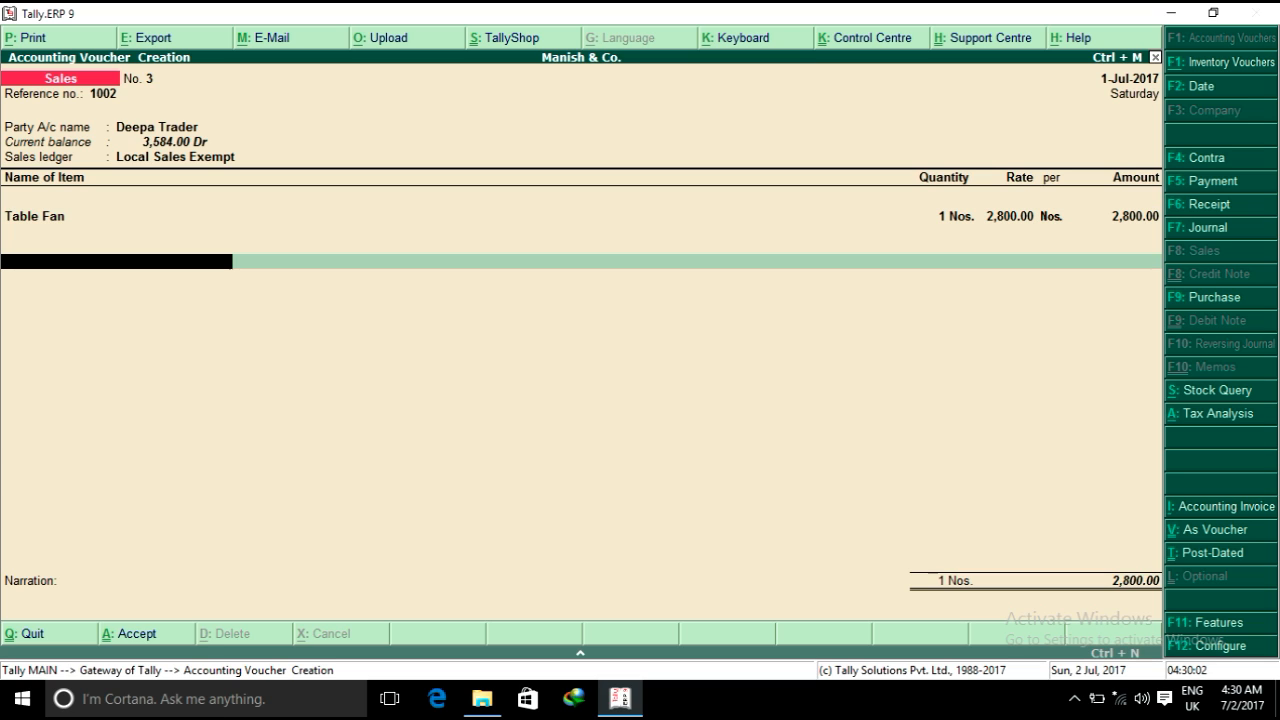
{"action": "type", "text": "S"}
{"action": "key", "text": "Return"}
{"action": "key", "text": "BackSpace"}
{"action": "type", "text": "C"}
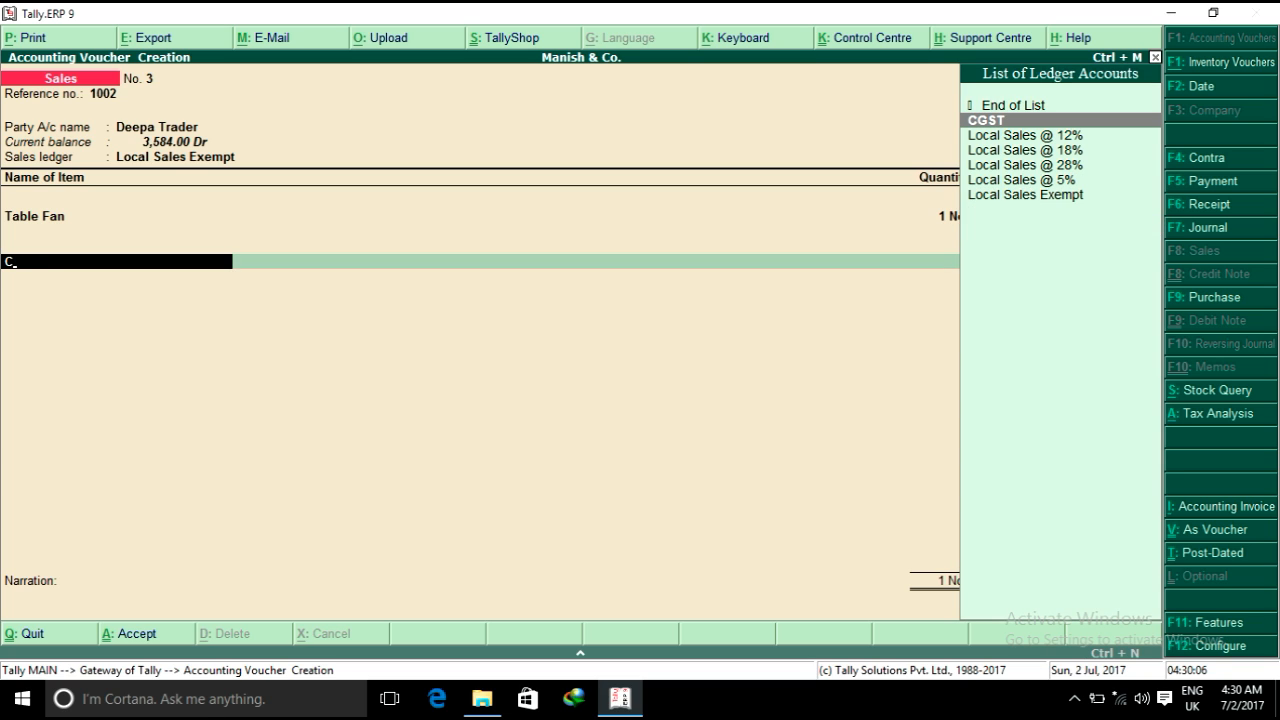
{"action": "key", "text": "Return"}
{"action": "key", "text": "BackSpace"}
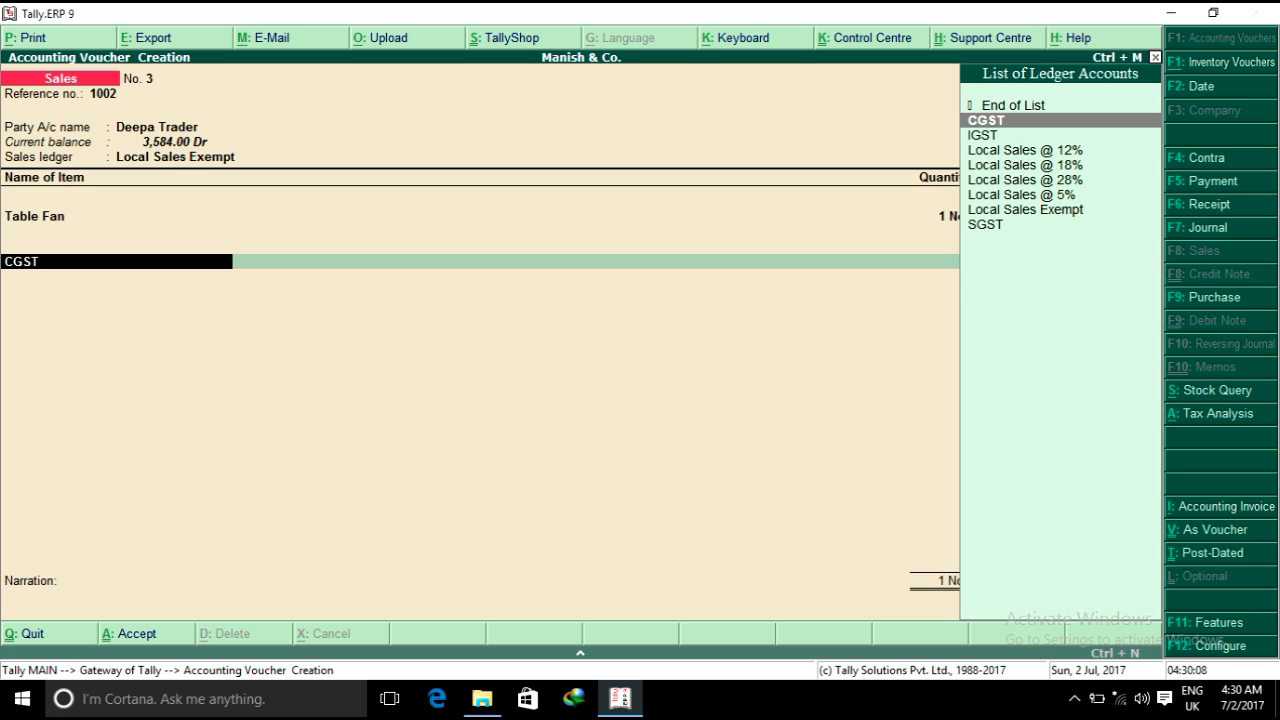
{"action": "key", "text": "Down"}
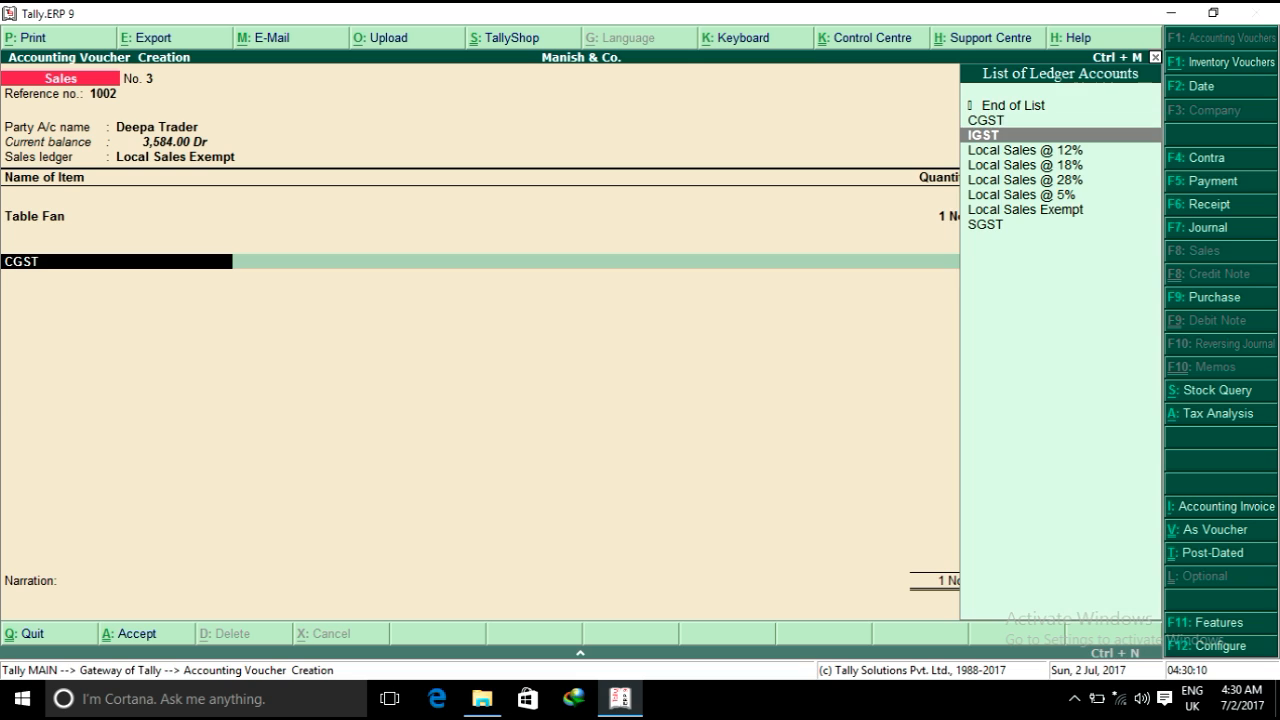
{"action": "key", "text": "Return"}
{"action": "key", "text": "BackSpace"}
{"action": "key", "text": "BackSpace"}
{"action": "key", "text": "BackSpace"}
Step: Save the exempt sales voucher with an empty narration and return to the Gateway of Tally
{"action": "key", "text": "Return"}
{"action": "key", "text": "Return"}
{"action": "key", "text": "Return"}
{"action": "key", "text": "Return"}
{"action": "key", "text": "Return"}
{"action": "key", "text": "Return"}
{"action": "key", "text": "Return"}
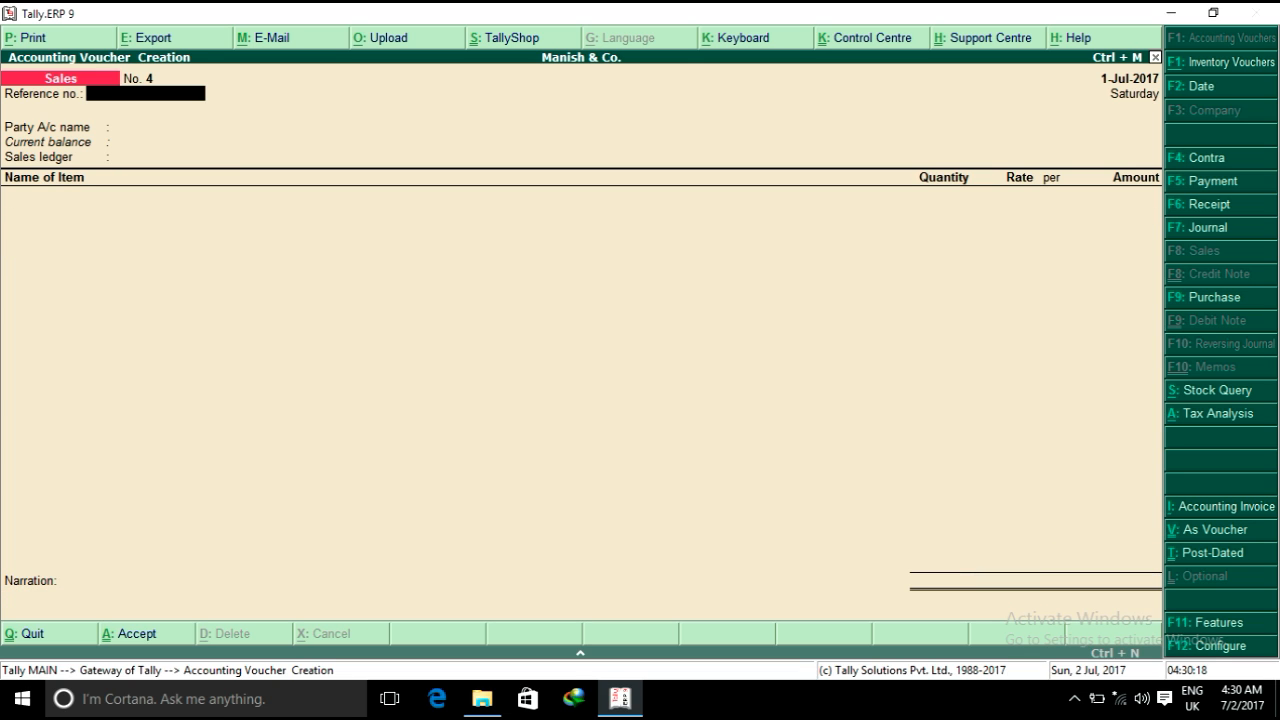
{"action": "key", "text": "Escape"}
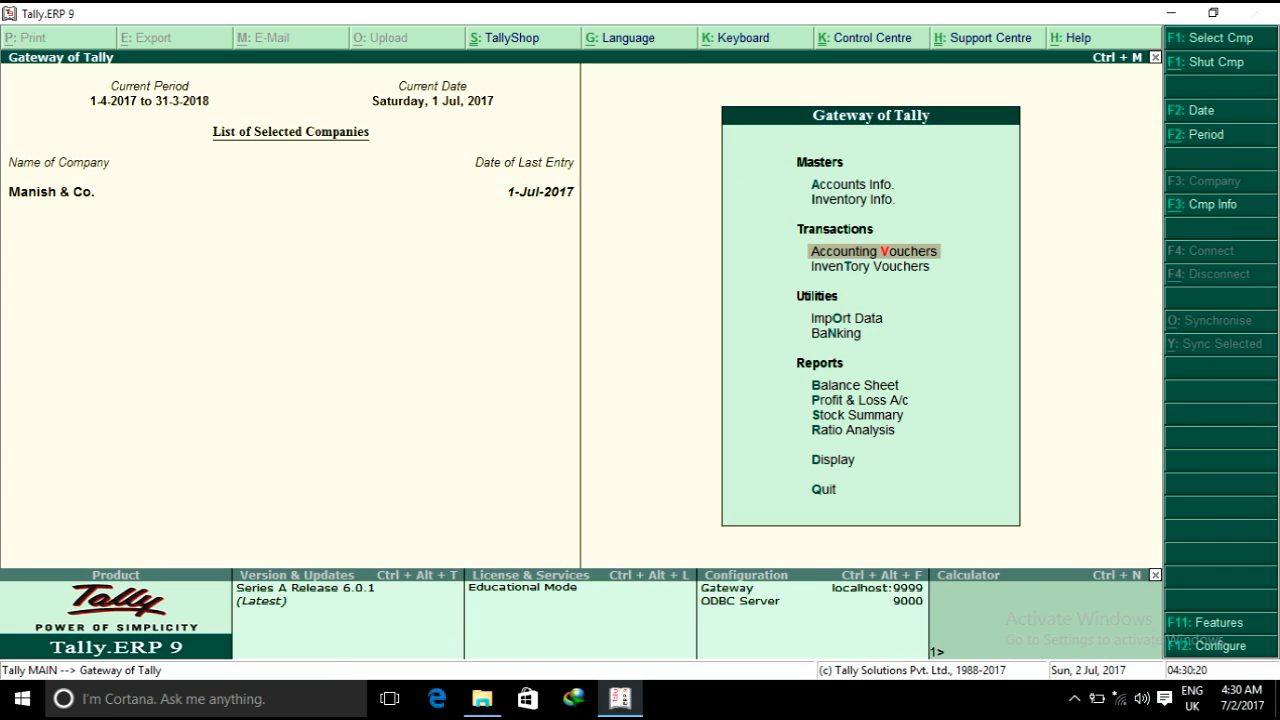
Step: Open the GSTR-1 return from the GST statutory reports
{"action": "key", "text": "d"}
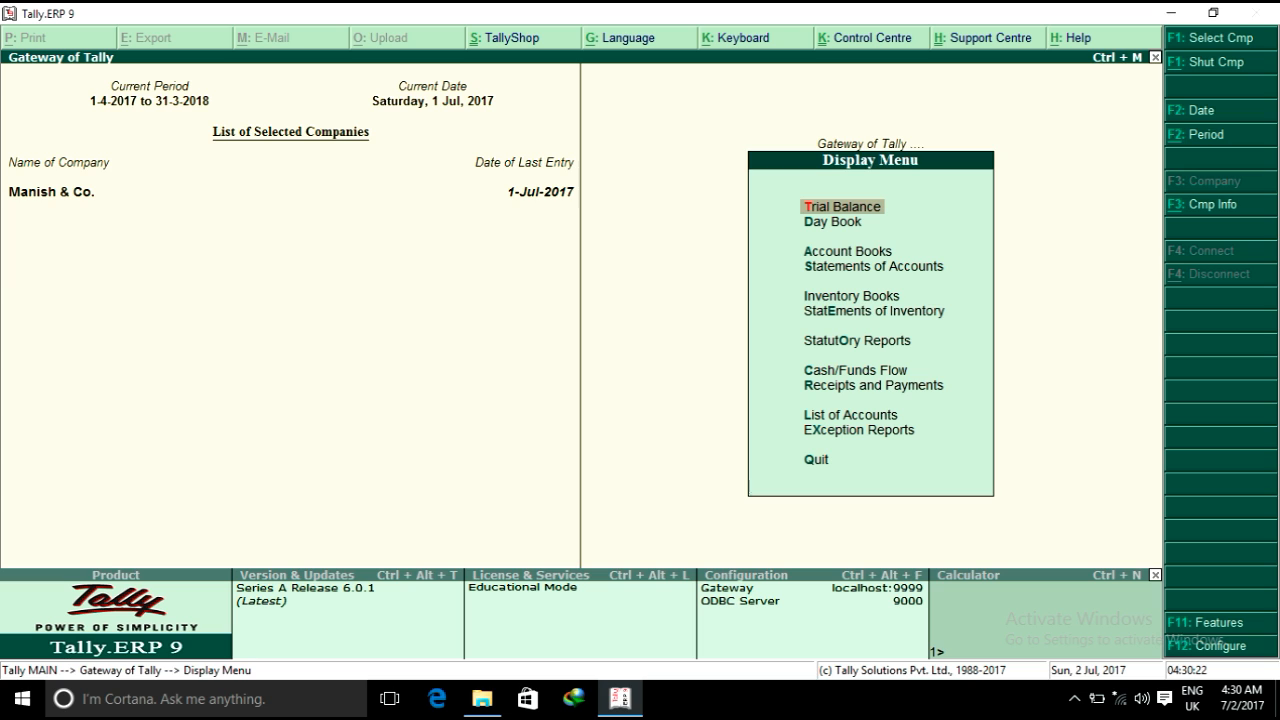
{"action": "key", "text": "o"}
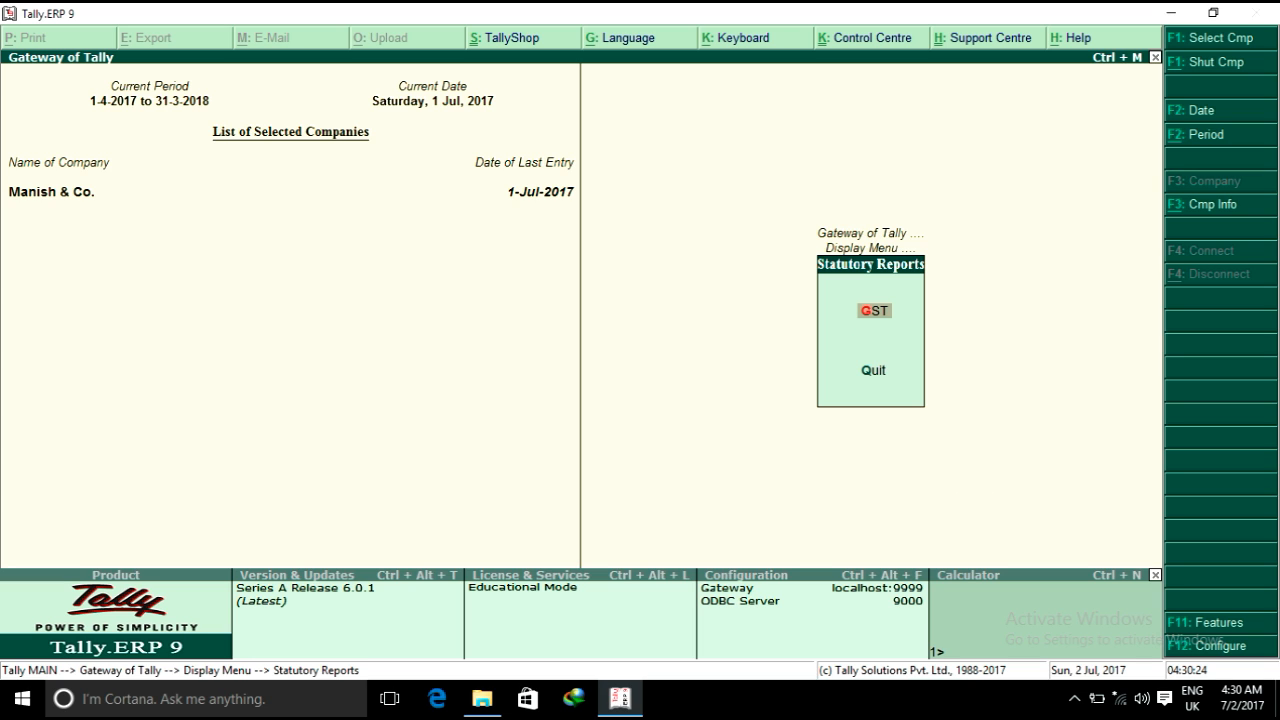
{"action": "key", "text": "Return"}
{"action": "key", "text": "Return"}
Step: Examine how GSTR-1 classifies the exempt sale, going down to Nil Rated Invoices, and return to the Gateway of Tally
{"action": "key", "text": "Down"}
{"action": "key", "text": "Down"}
{"action": "key", "text": "Down"}
{"action": "key", "text": "Down"}
{"action": "key", "text": "Down"}
{"action": "key", "text": "Down"}
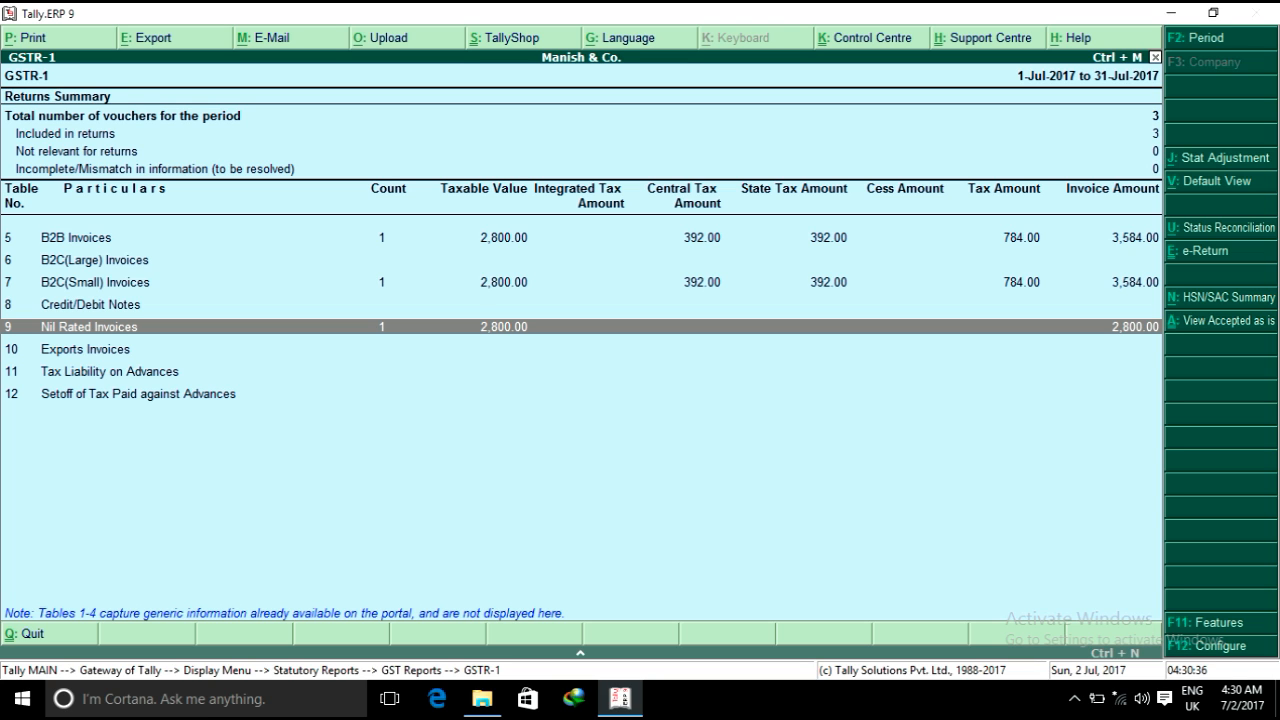
{"action": "key", "text": "Escape"}
{"action": "key", "text": "Escape"}
{"action": "key", "text": "Escape"}
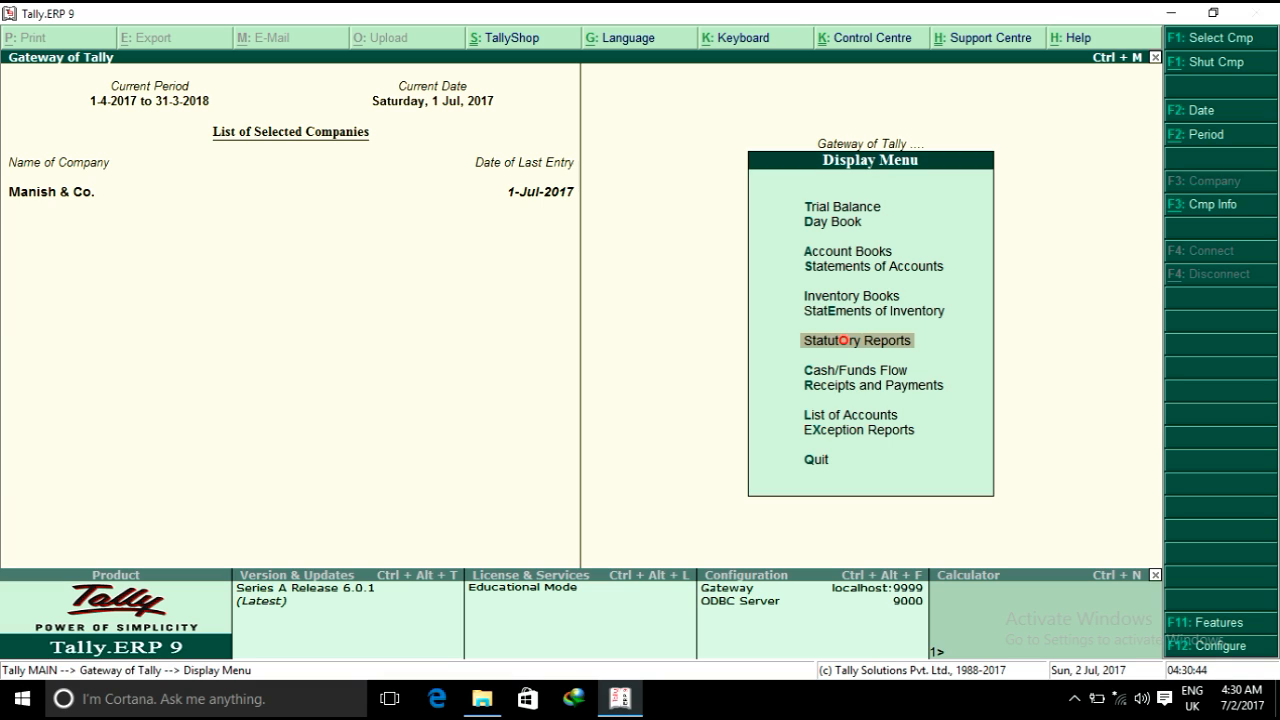
{"action": "key", "text": "Escape"}
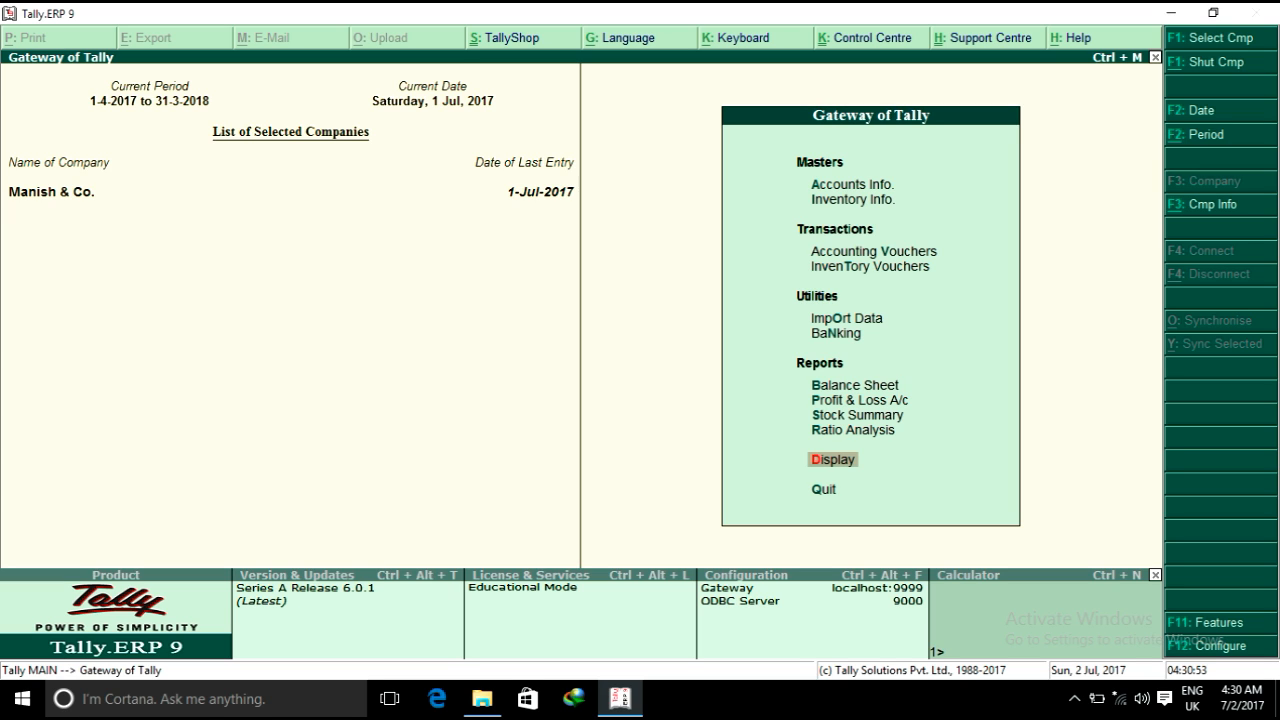
{"action": "left_click", "coordinate": [1075, 699]}
{"action": "left_click", "coordinate": [1111, 661]}
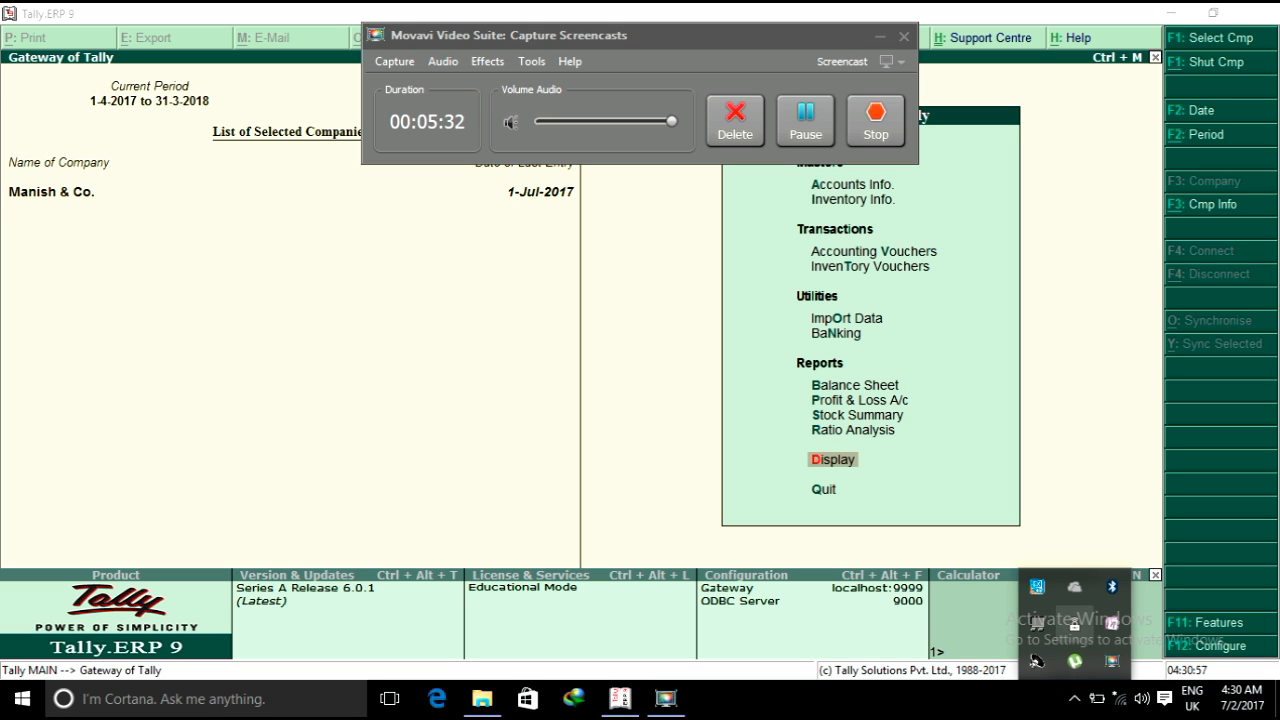